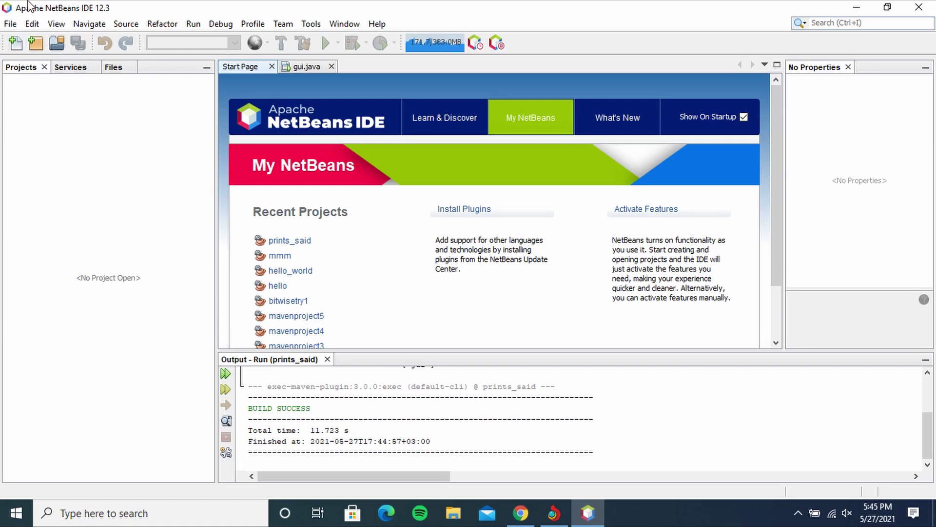
# Start a new Java with Maven Java Application project and enter the name typed_word
pyautogui.click(11, 23)
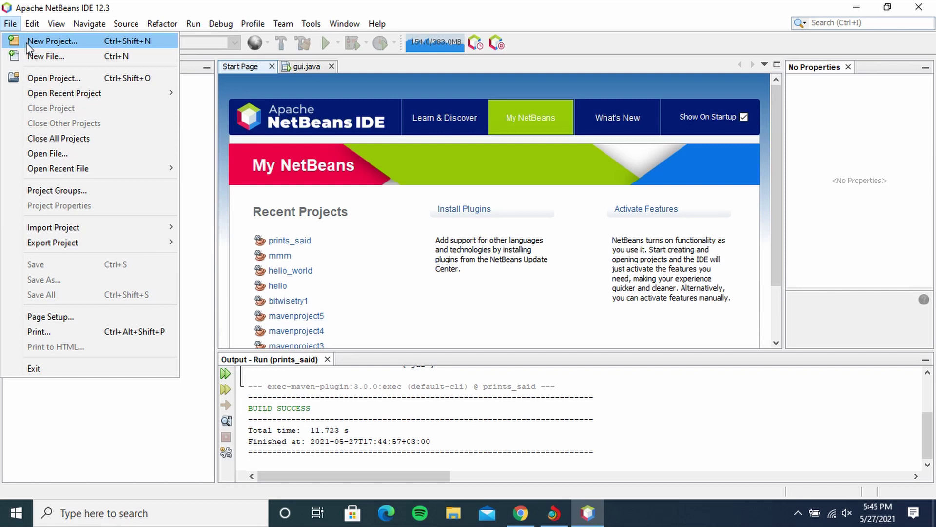
pyautogui.click(51, 41)
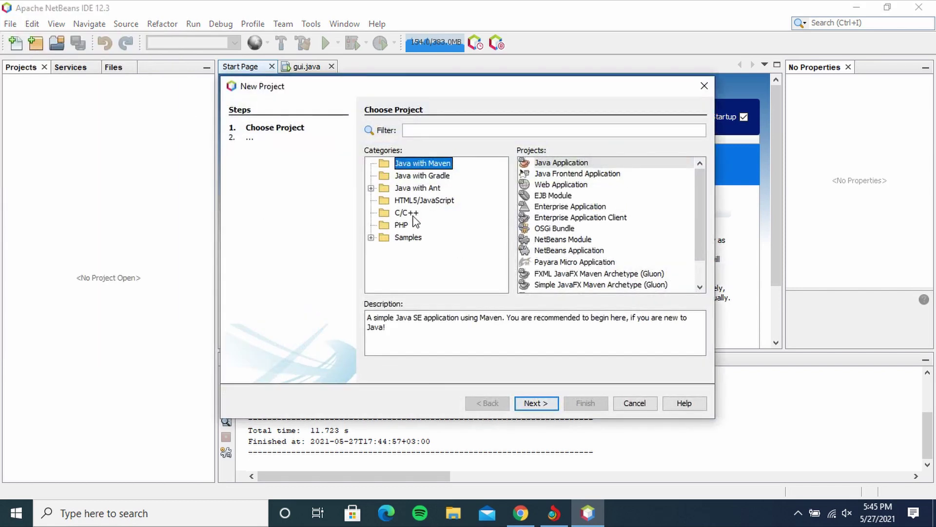
pyautogui.click(533, 402)
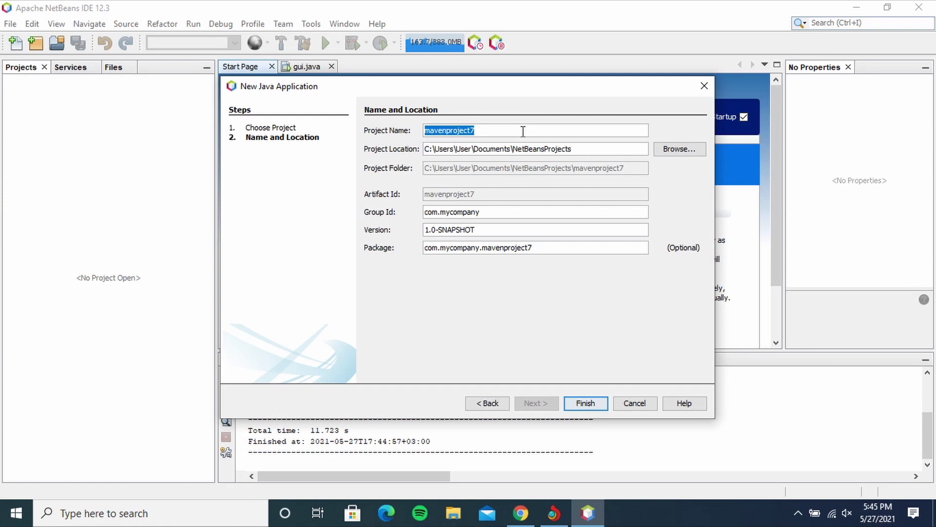
pyautogui.write('t')
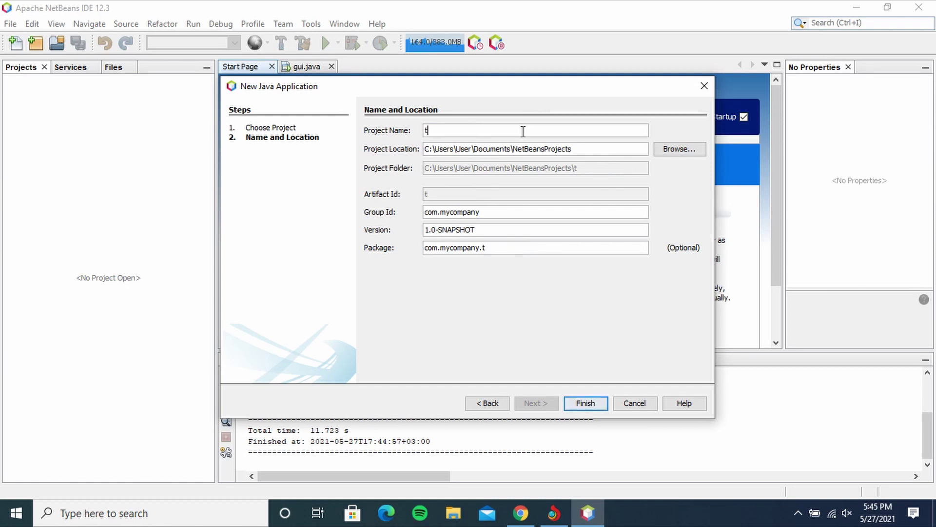
pyautogui.write('yped')
pyautogui.write(' _')
pyautogui.press('BackSpace')
pyautogui.press('BackSpace')
pyautogui.write('_wo')
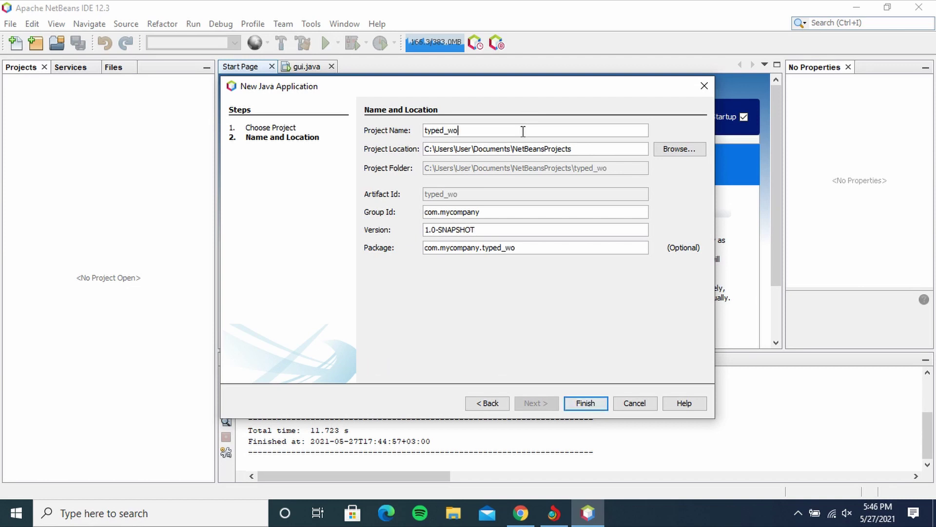
pyautogui.write('rd')
# Finish the typed_word project, then add a Java class typed_word in the default package
pyautogui.click(585, 403)
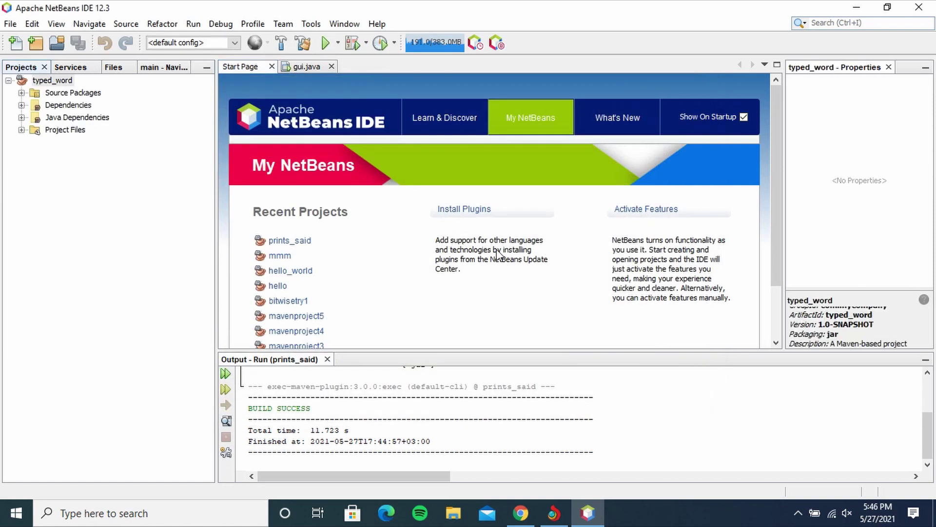
pyautogui.click(63, 82)
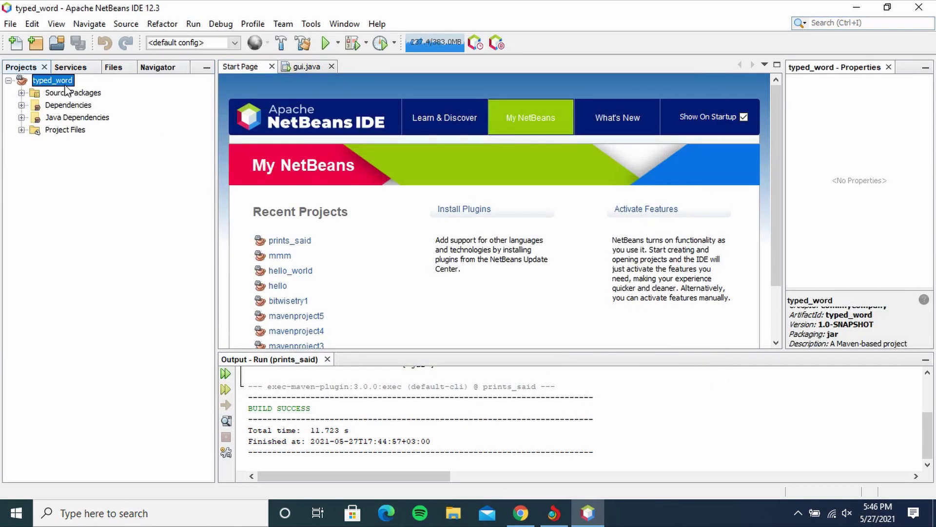
pyautogui.rightClick(67, 89)
pyautogui.moveTo(100, 71)
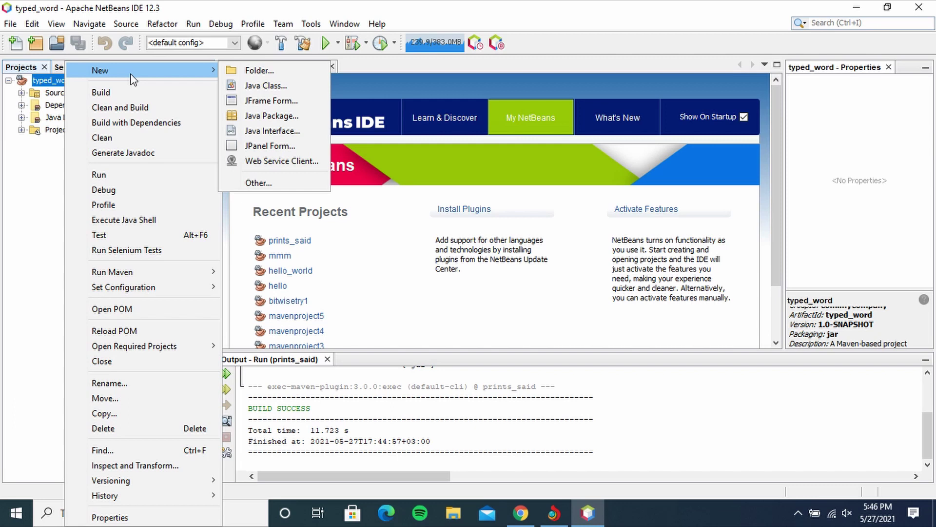
pyautogui.click(261, 87)
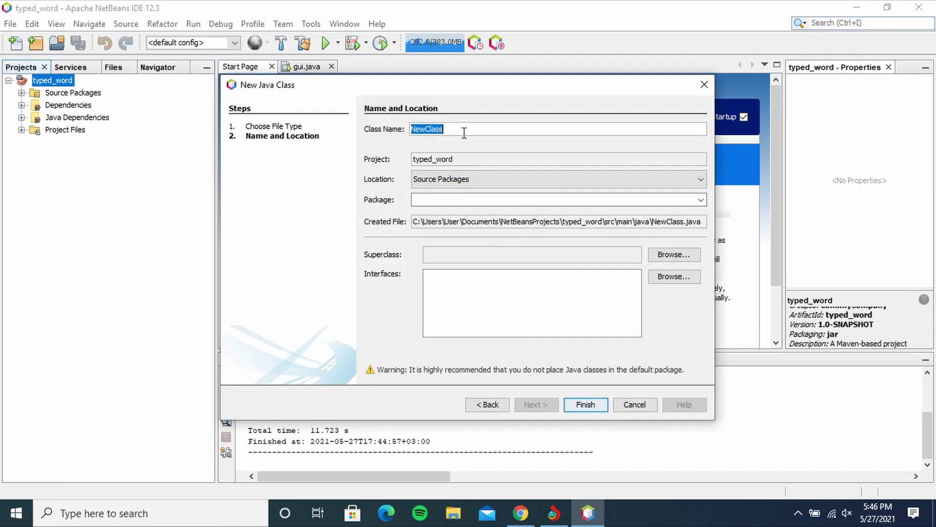
pyautogui.write('tu')
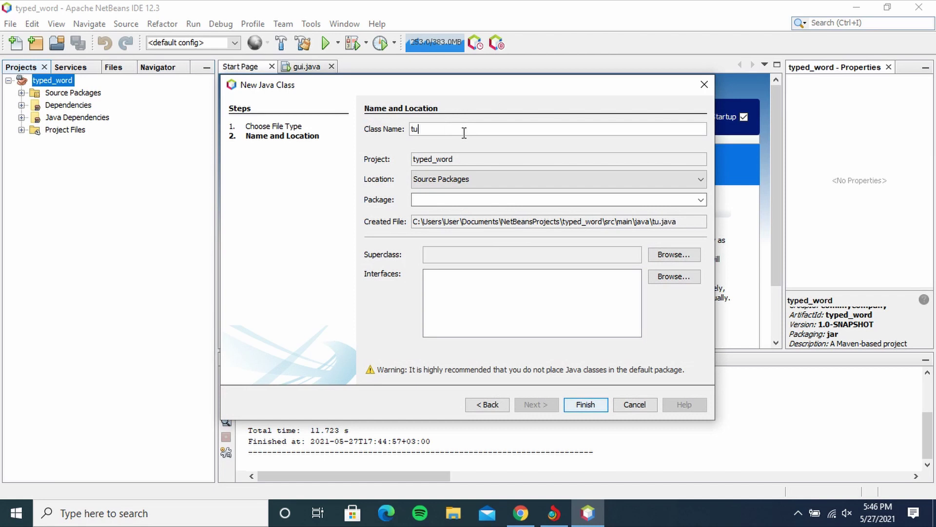
pyautogui.write('pe')
pyautogui.press('BackSpace')
pyautogui.press('BackSpace')
pyautogui.press('BackSpace')
pyautogui.press('BackSpace')
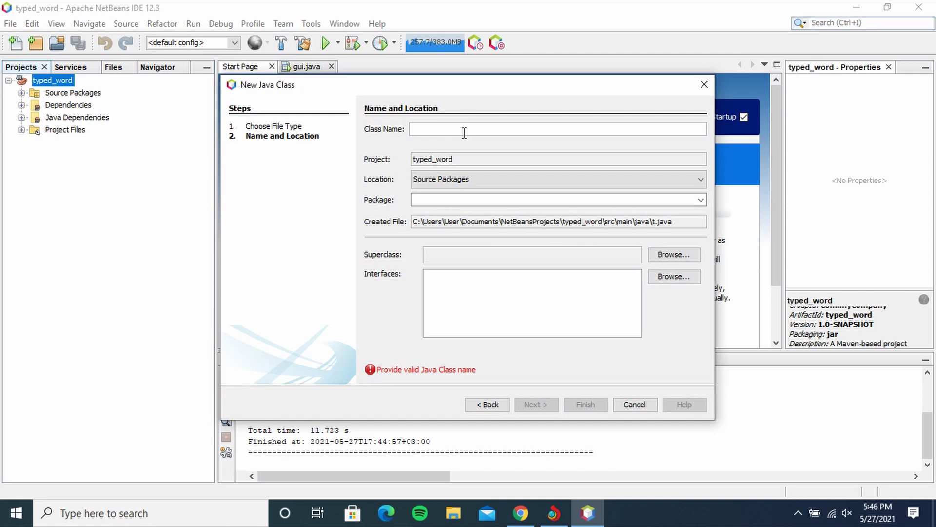
pyautogui.write('typed')
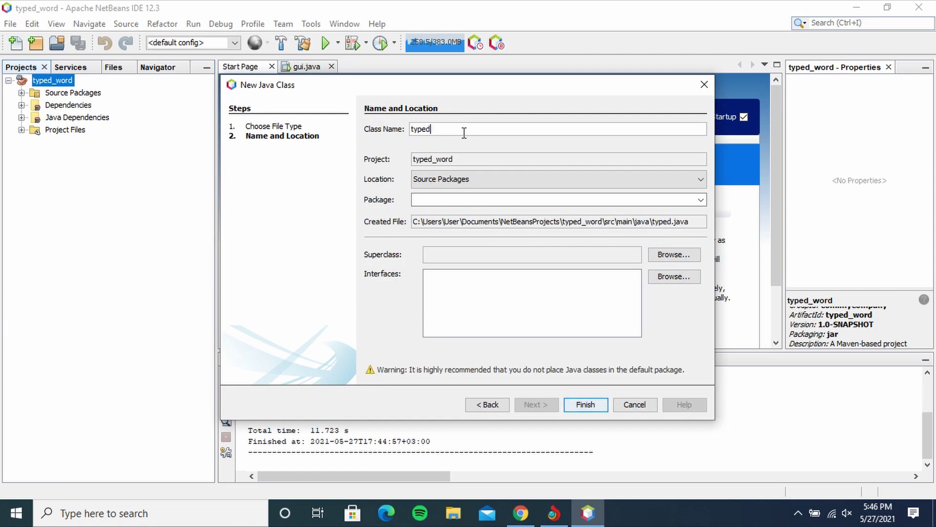
pyautogui.write('_wo')
pyautogui.write('rd')
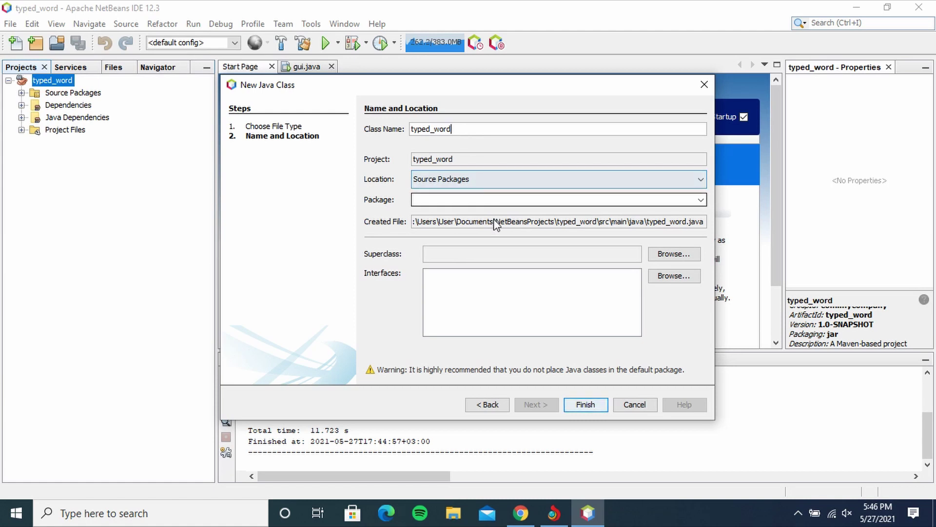
pyautogui.click(580, 404)
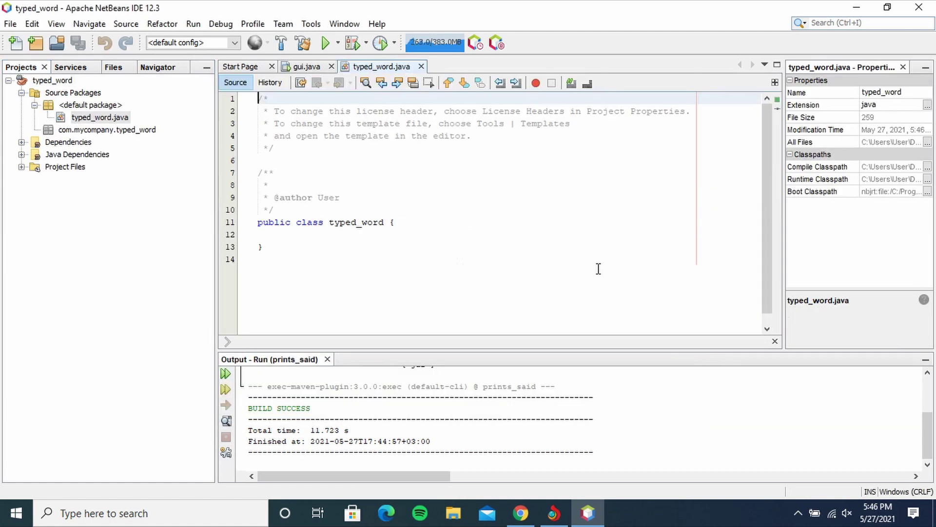
# Delete the generated license header and author comment lines from typed_word.java
pyautogui.click(276, 210)
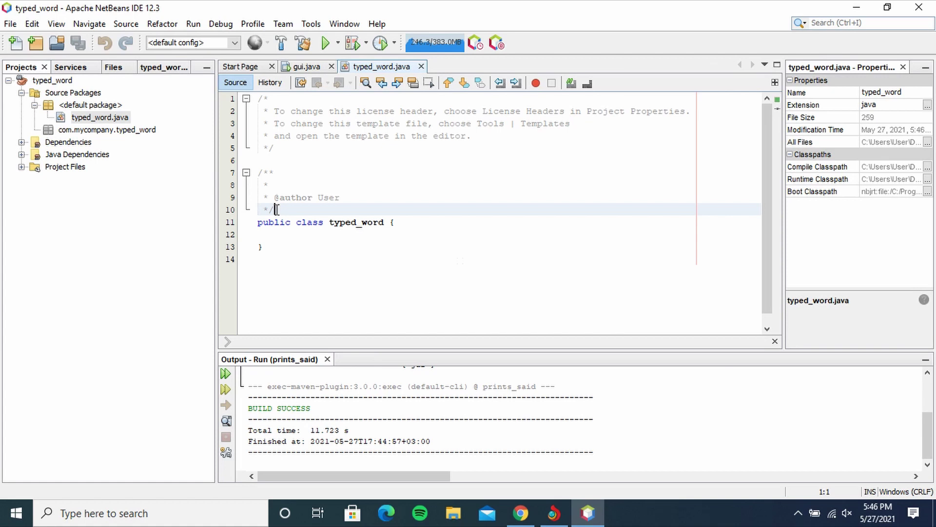
pyautogui.press('BackSpace')
pyautogui.press('BackSpace')
pyautogui.press('BackSpace')
pyautogui.press('BackSpace')
pyautogui.press('BackSpace')
pyautogui.press('BackSpace')
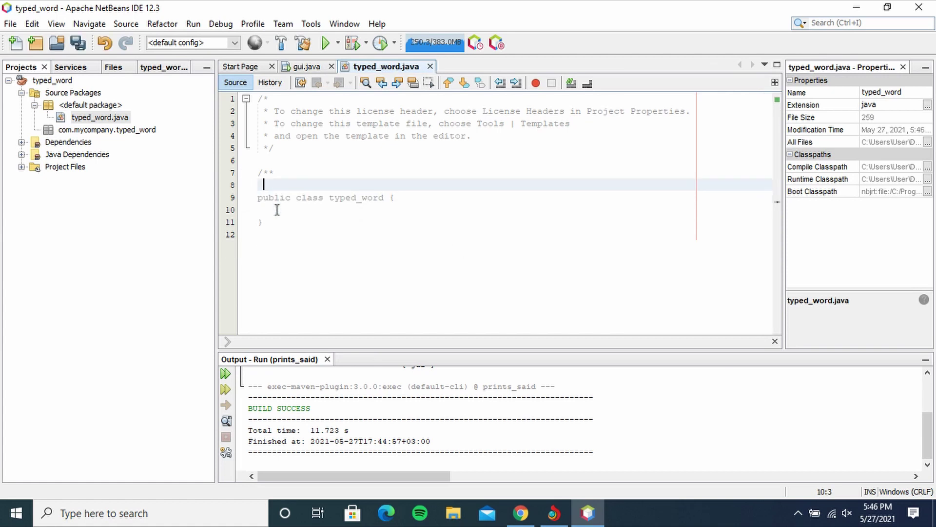
pyautogui.press('BackSpace')
pyautogui.press('BackSpace')
pyautogui.press('BackSpace')
pyautogui.press('BackSpace')
pyautogui.press('BackSpace')
pyautogui.press('BackSpace')
pyautogui.press('BackSpace')
pyautogui.press('BackSpace')
pyautogui.press('BackSpace')
pyautogui.press('BackSpace')
pyautogui.press('BackSpace')
pyautogui.press('BackSpace')
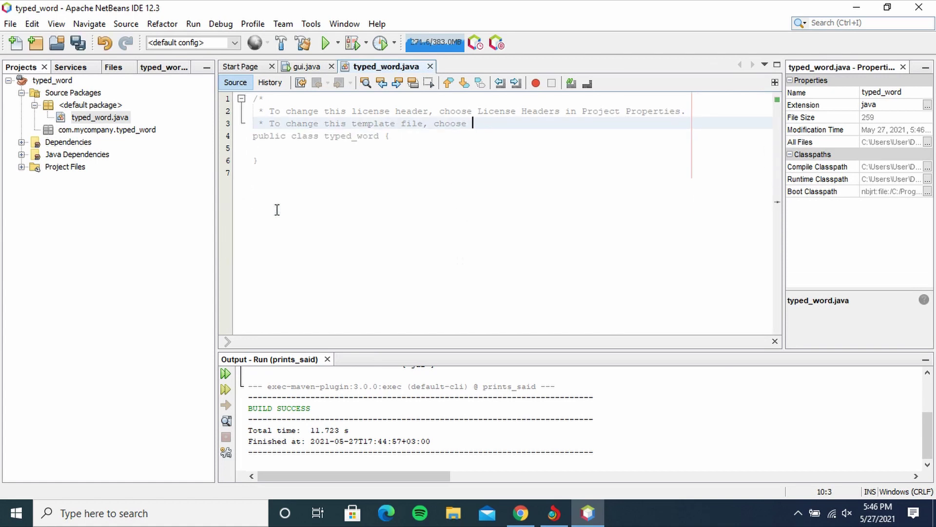
pyautogui.press('BackSpace')
pyautogui.press('BackSpace')
pyautogui.press('BackSpace')
pyautogui.press('BackSpace')
pyautogui.press('BackSpace')
pyautogui.press('BackSpace')
pyautogui.press('BackSpace')
pyautogui.press('BackSpace')
pyautogui.press('BackSpace')
pyautogui.press('BackSpace')
pyautogui.press('BackSpace')
pyautogui.press('BackSpace')
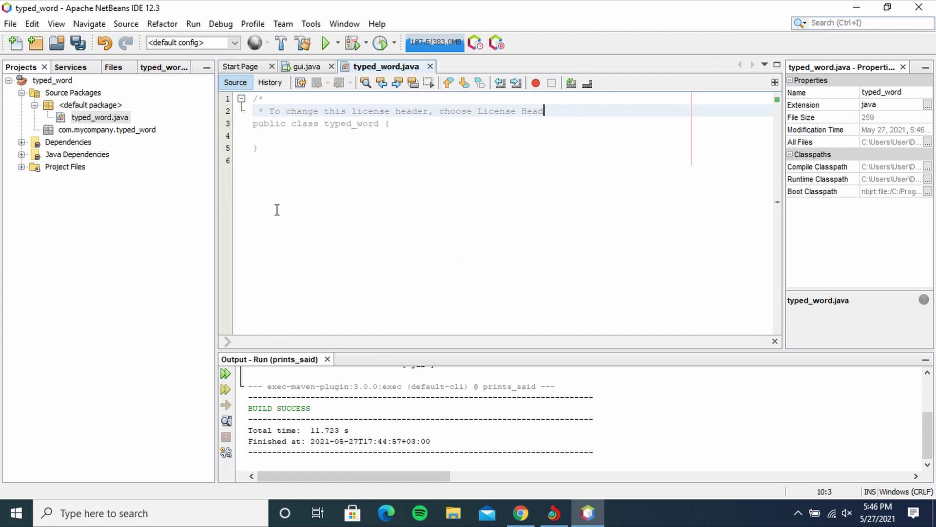
pyautogui.press('BackSpace')
pyautogui.press('BackSpace')
pyautogui.press('BackSpace')
pyautogui.press('BackSpace')
pyautogui.press('BackSpace')
pyautogui.press('BackSpace')
pyautogui.press('BackSpace')
pyautogui.press('BackSpace')
pyautogui.press('BackSpace')
pyautogui.press('BackSpace')
pyautogui.press('BackSpace')
pyautogui.press('BackSpace')
pyautogui.write('impo')
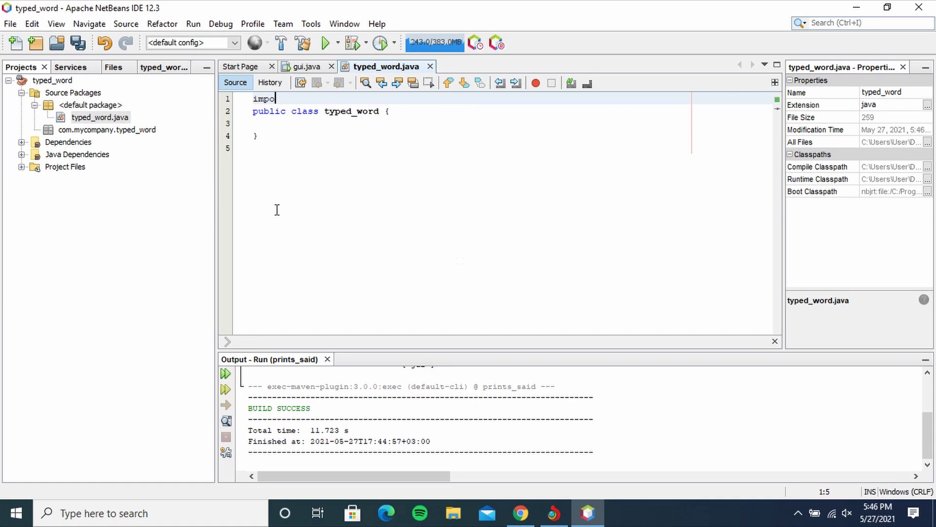
pyautogui.write('rt ')
pyautogui.write('javax.sw')
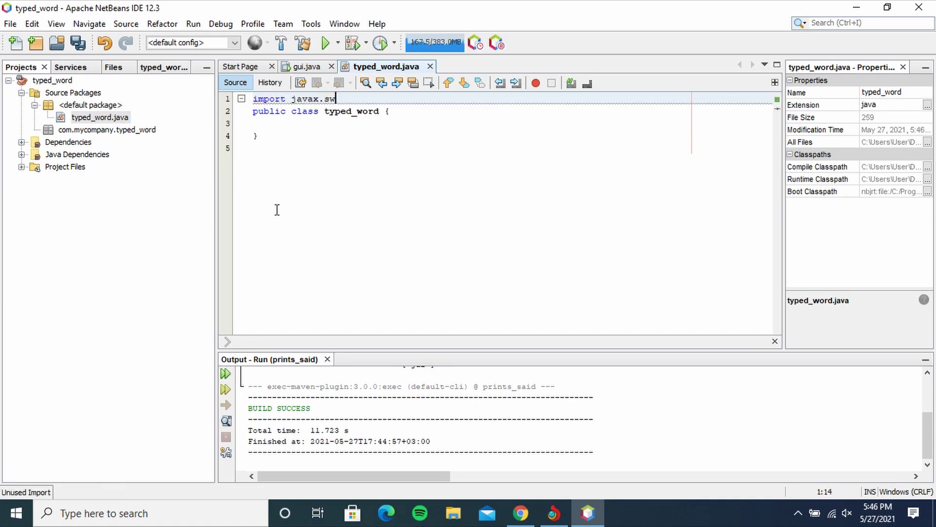
pyautogui.write('ing.')
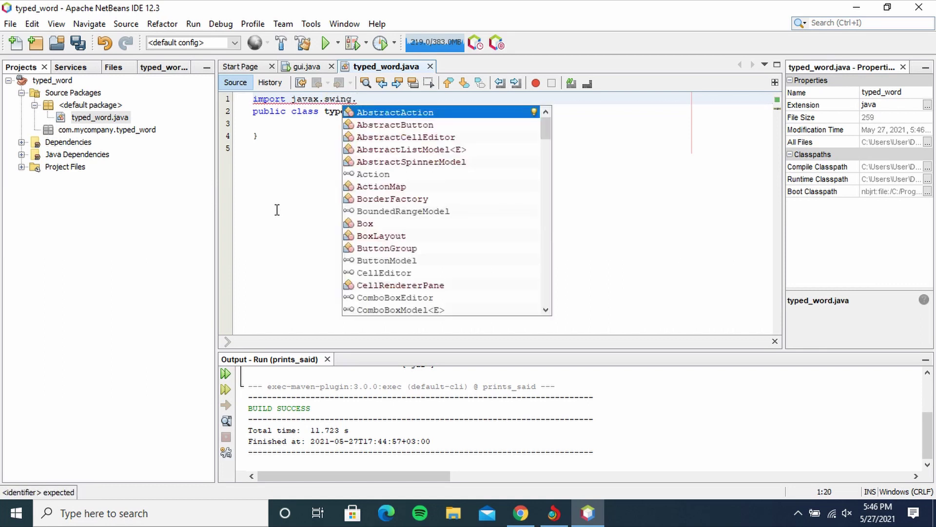
pyautogui.write('*')
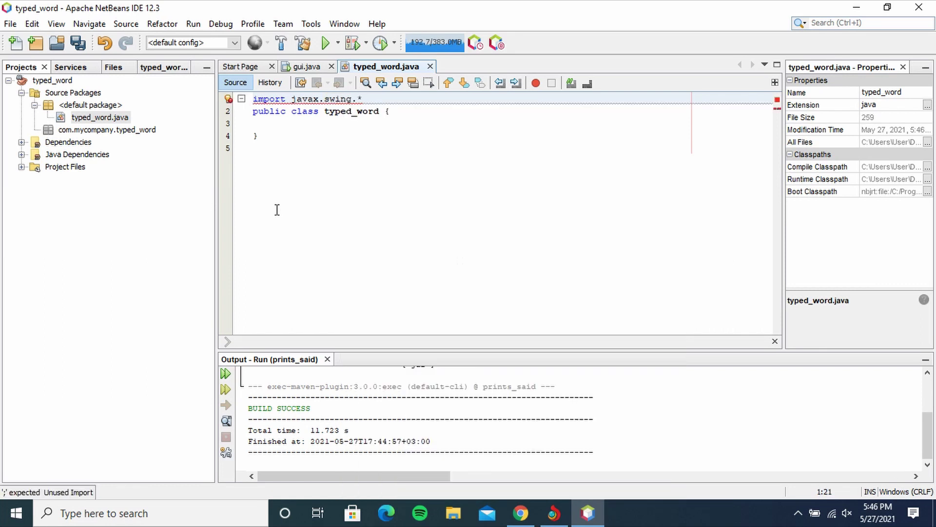
pyautogui.write(';')
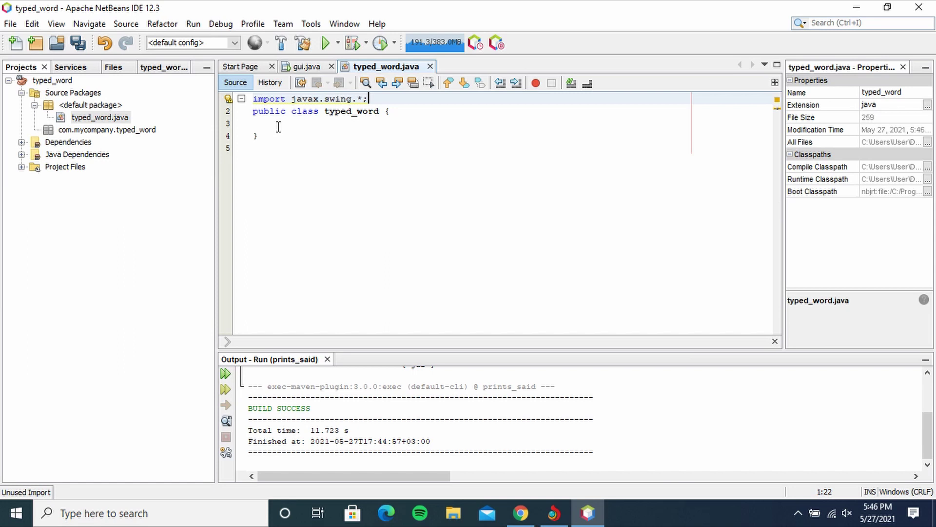
# Write an empty public static void main(String[] args) method inside the typed_word class
pyautogui.click(279, 123)
pyautogui.write('pub')
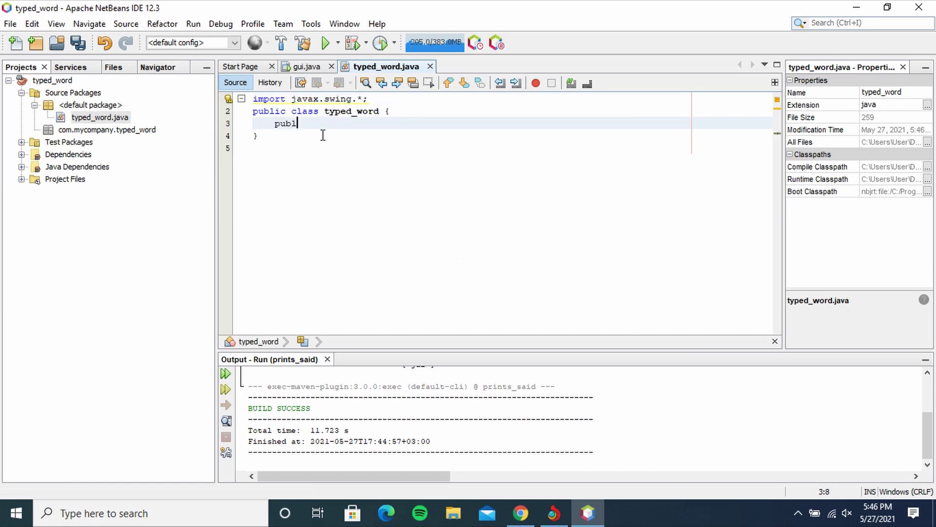
pyautogui.write('lic stat')
pyautogui.press('BackSpace')
pyautogui.write('c void ')
pyautogui.write('main')
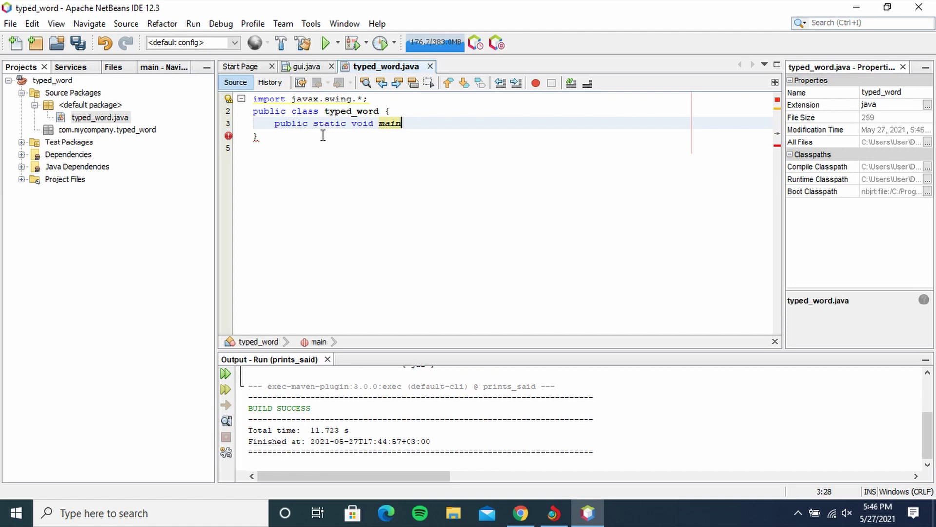
pyautogui.write('(Str')
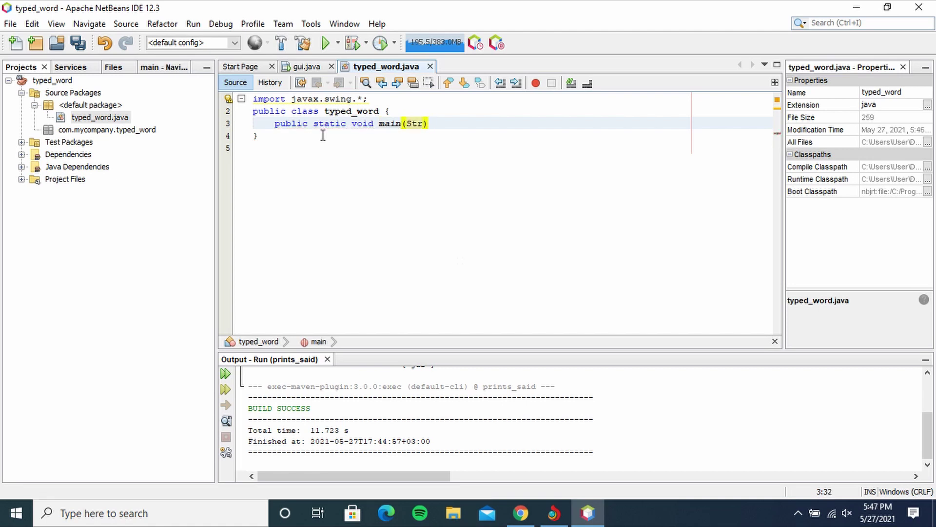
pyautogui.write('ing[')
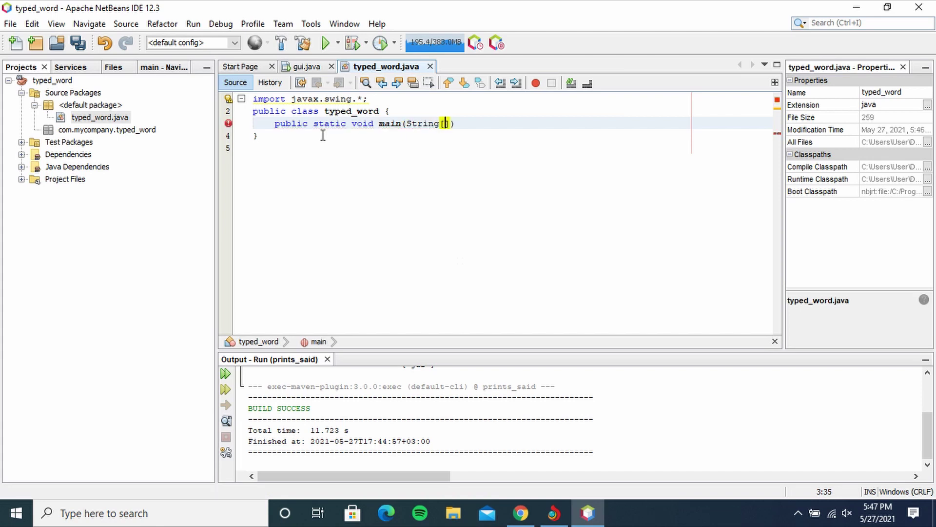
pyautogui.write(']arg')
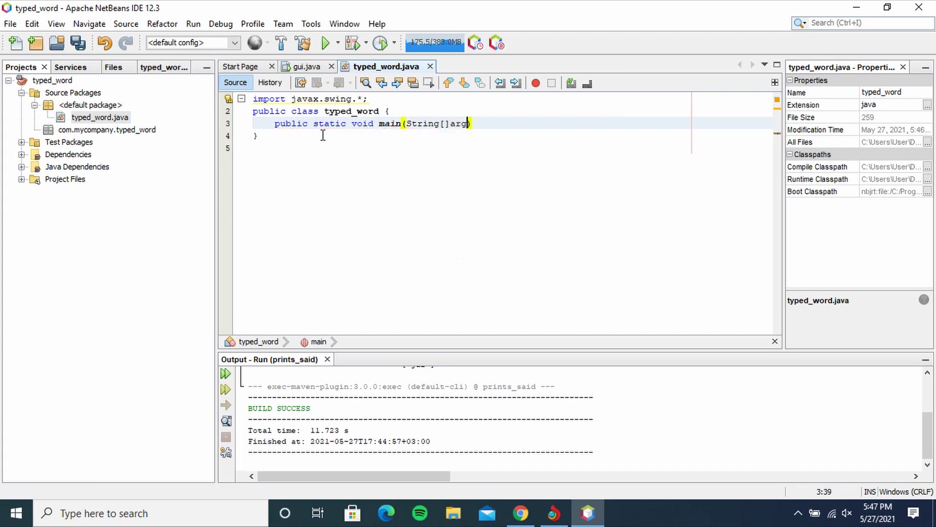
pyautogui.write('s)')
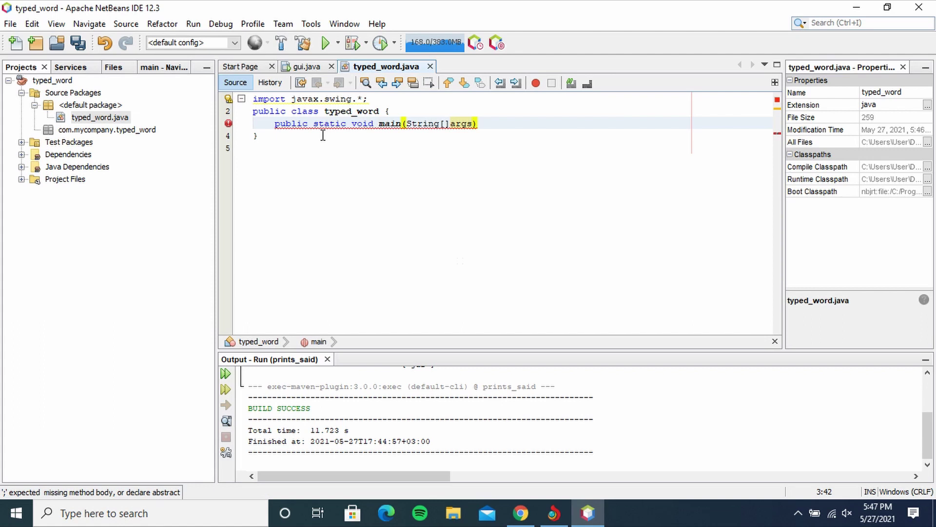
pyautogui.write('{')
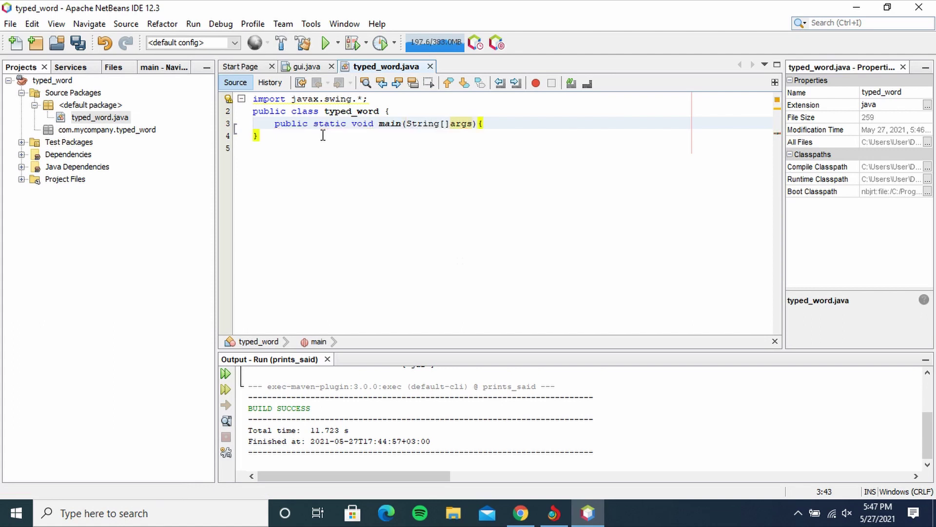
pyautogui.press('Return')
pyautogui.press('Return')
pyautogui.press('Return')
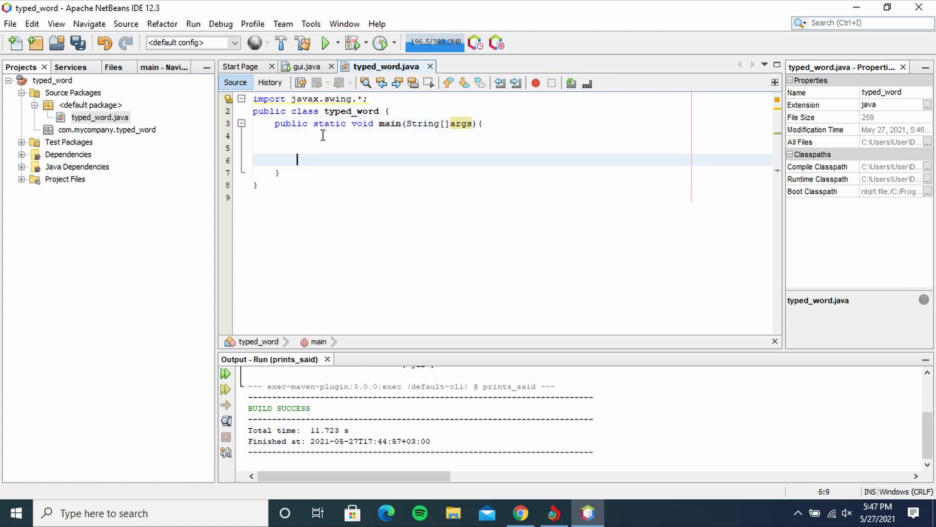
pyautogui.press('Up')
pyautogui.press('Up')
pyautogui.write('s')
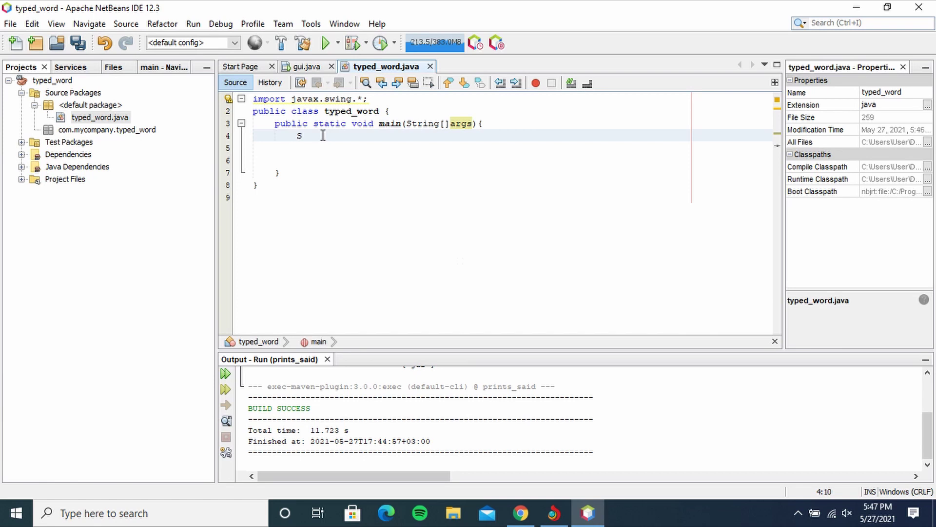
pyautogui.write('trin')
pyautogui.write('g ')
pyautogui.write('Typ')
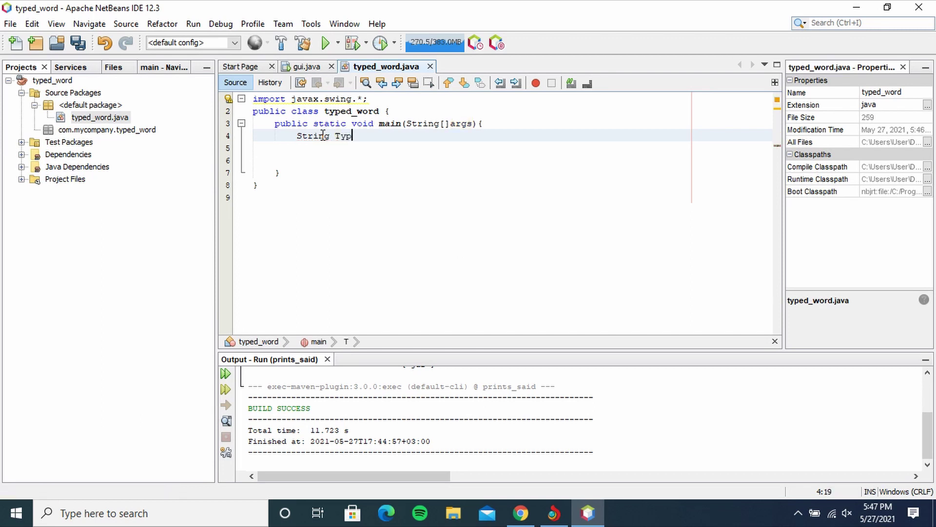
pyautogui.write('ed;')
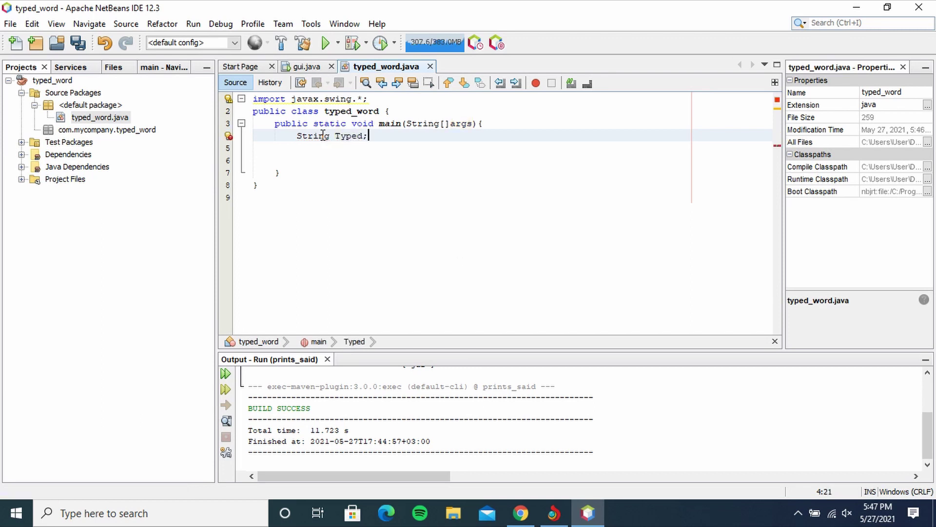
# Declare String Typed and assign it JOptionPane.showInputDialog("Please type something: ")
pyautogui.press('Return')
pyautogui.write('Ty')
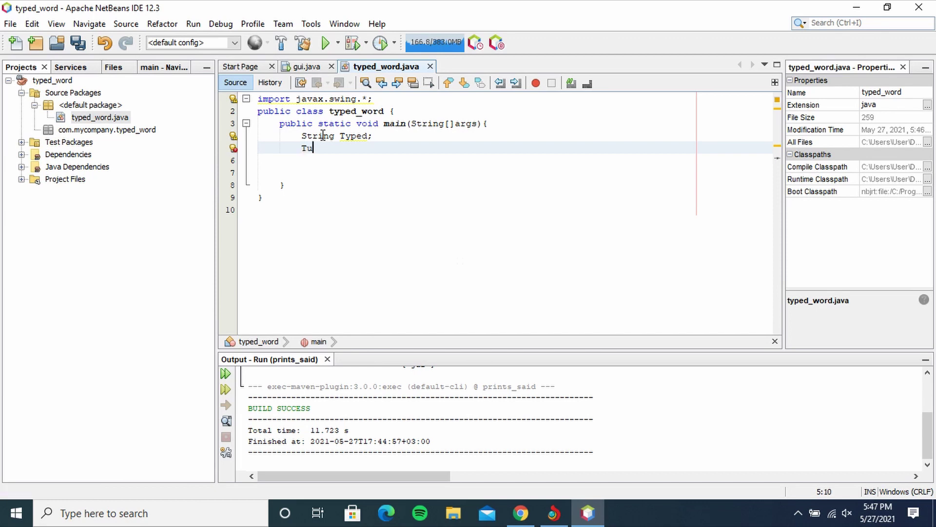
pyautogui.press('BackSpace')
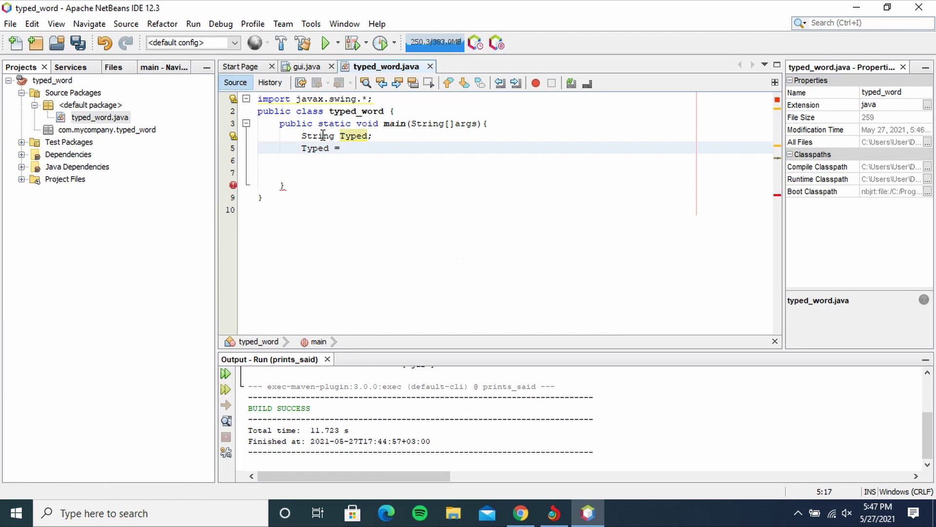
pyautogui.write('o')
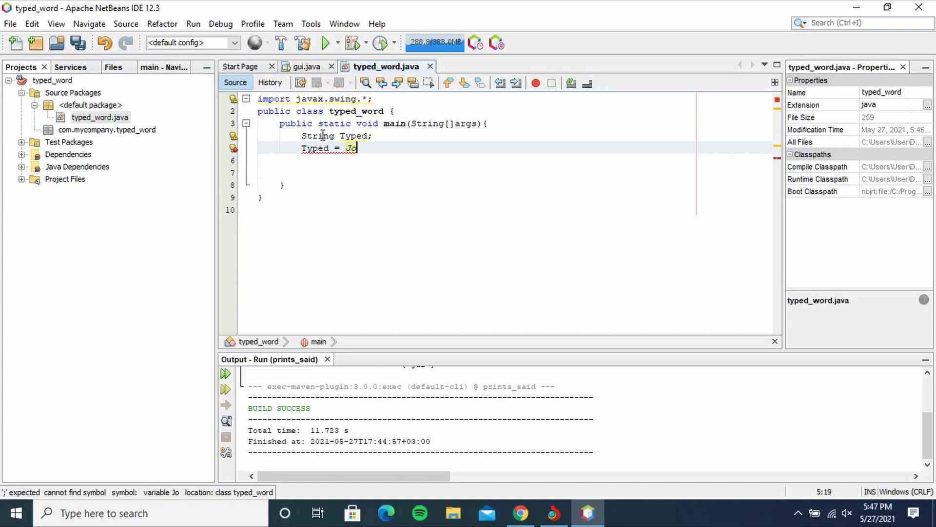
pyautogui.press('BackSpace')
pyautogui.write('Op')
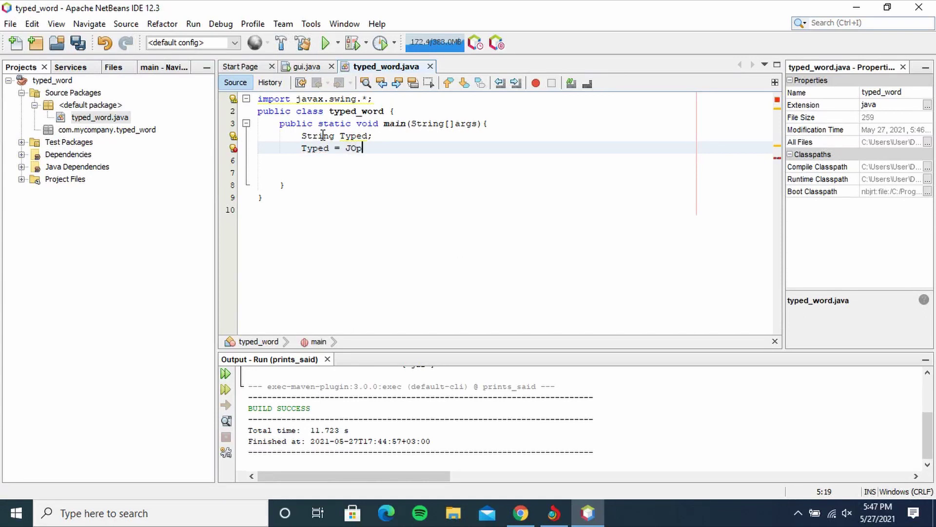
pyautogui.write('tion')
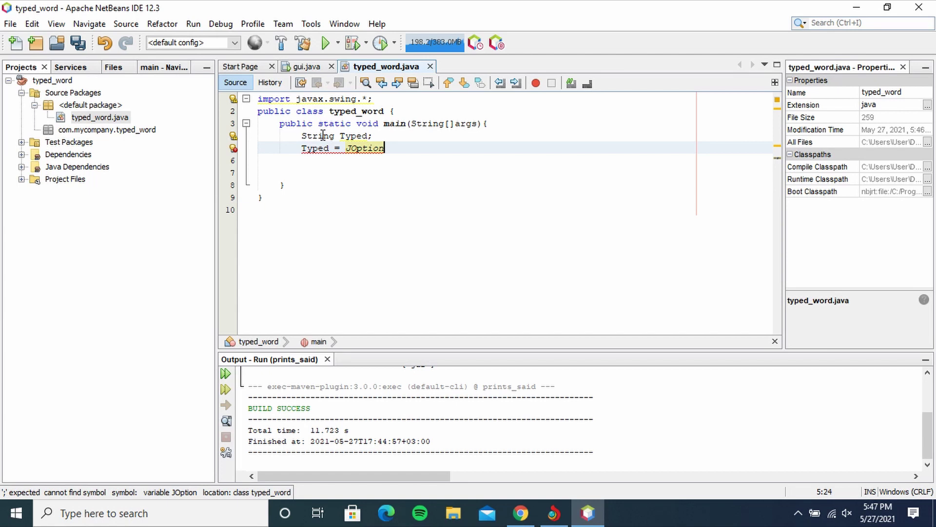
pyautogui.write('Pan')
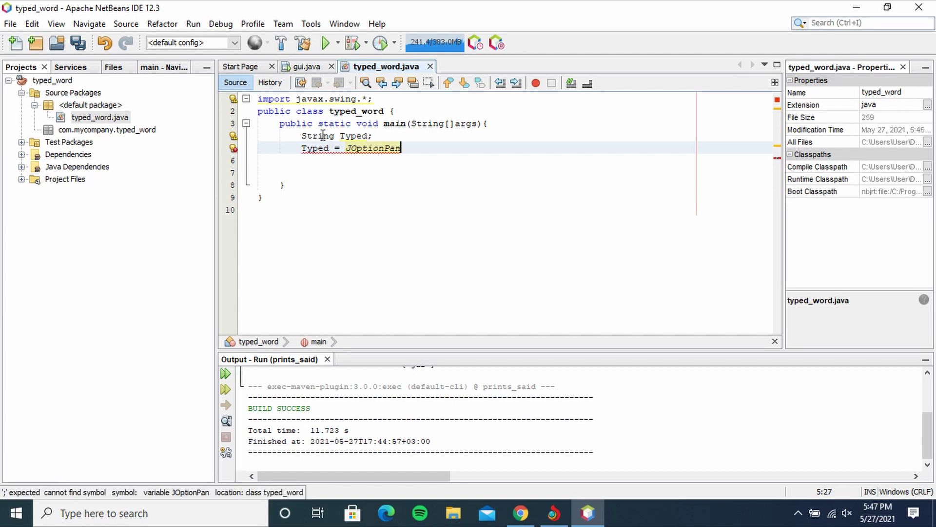
pyautogui.write('e.')
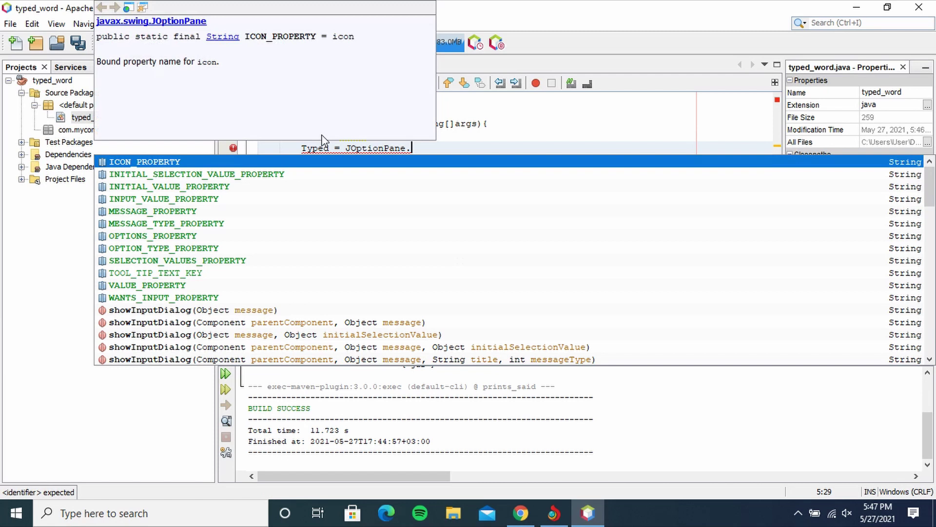
pyautogui.write('sh')
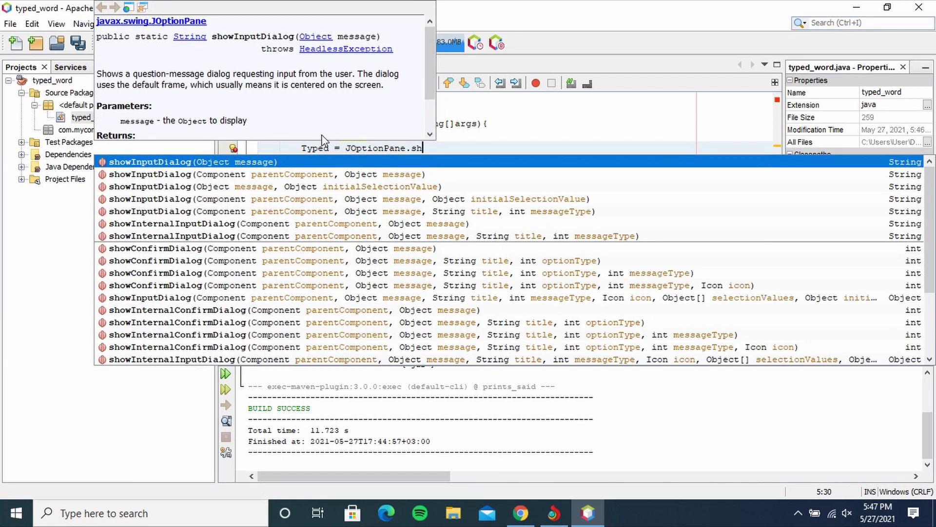
pyautogui.doubleClick(183, 162)
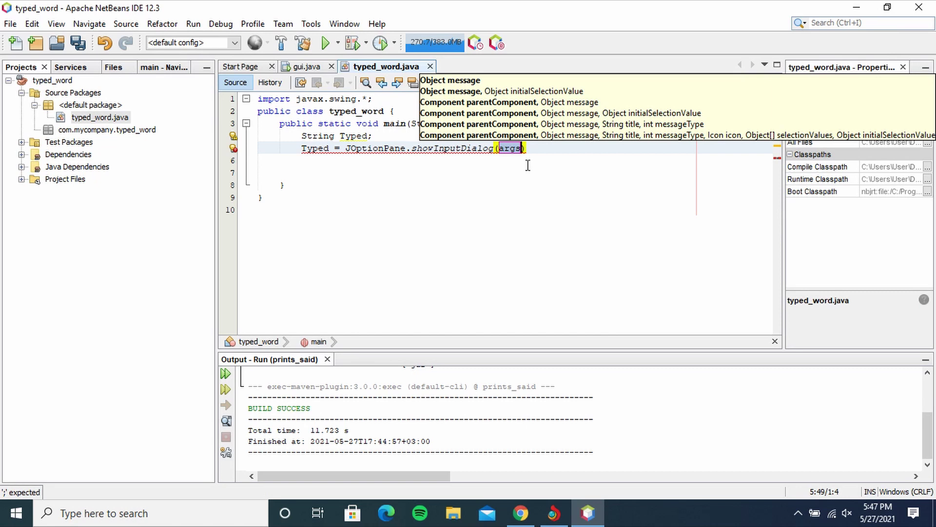
pyautogui.write('"P')
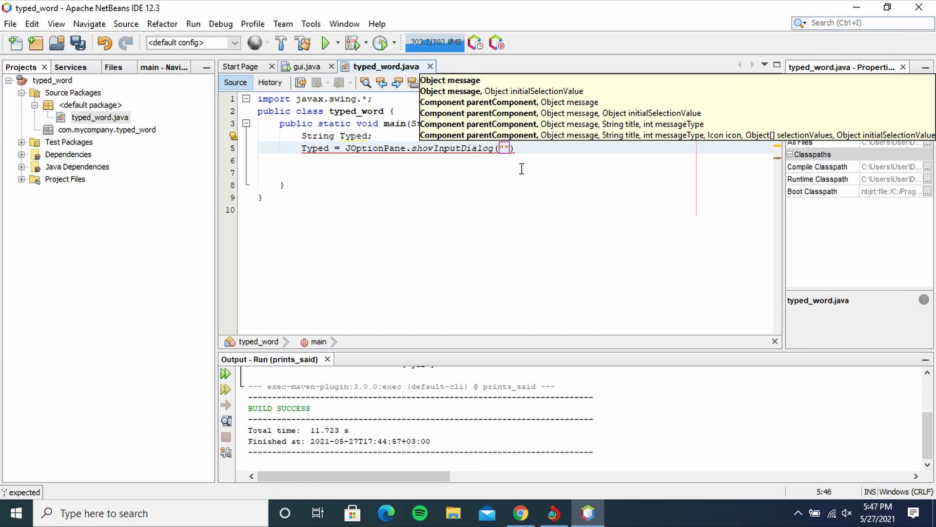
pyautogui.write('lea')
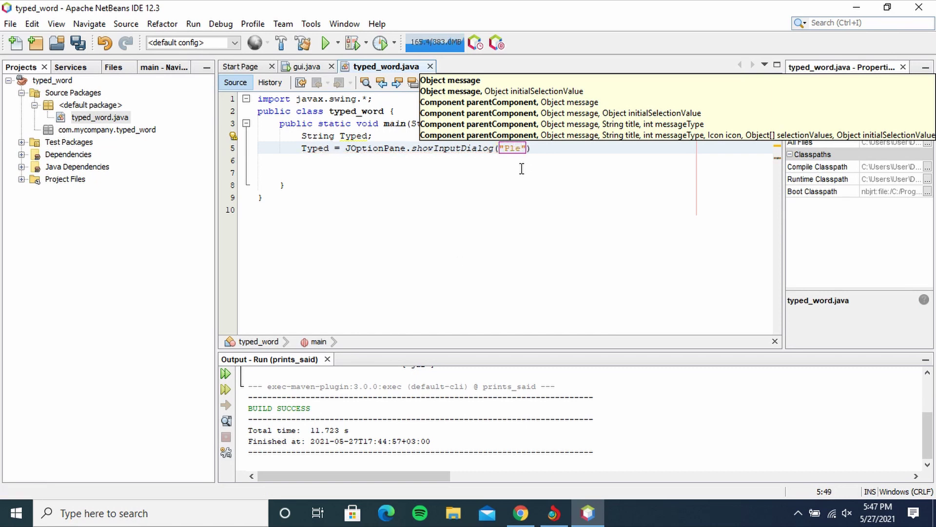
pyautogui.write('se typ')
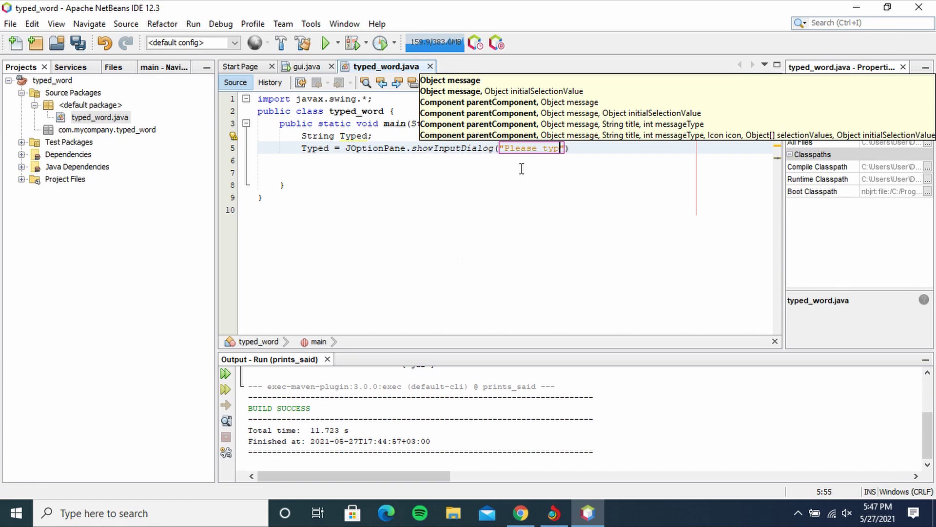
pyautogui.write('e somet')
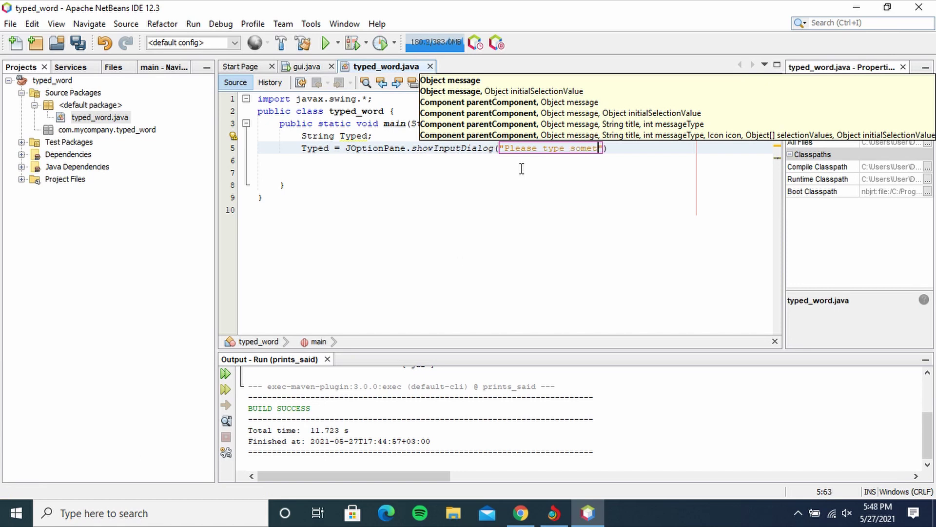
pyautogui.write('hing')
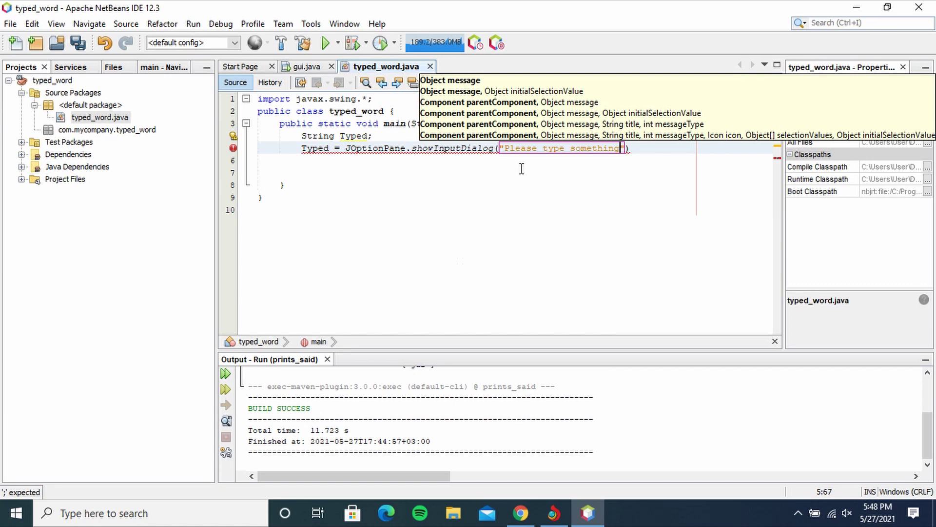
pyautogui.write(': ")')
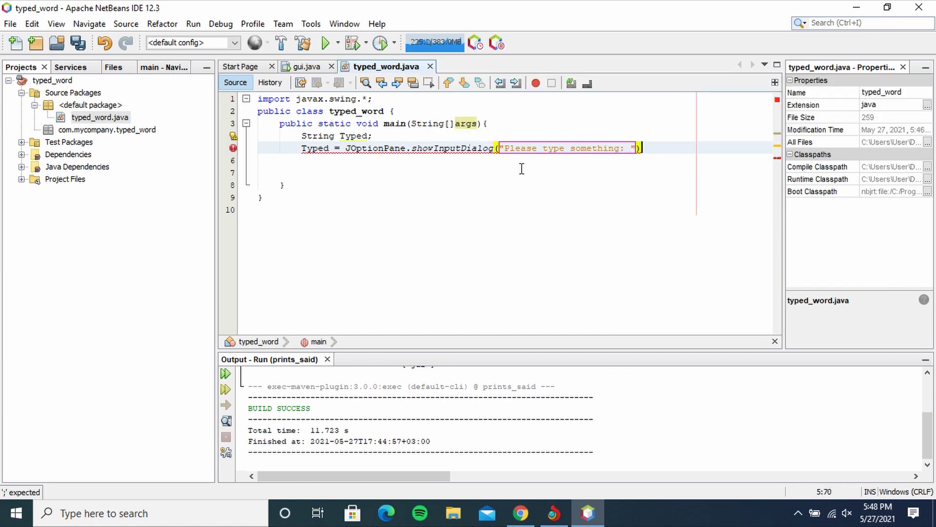
pyautogui.write(';')
pyautogui.press('Return')
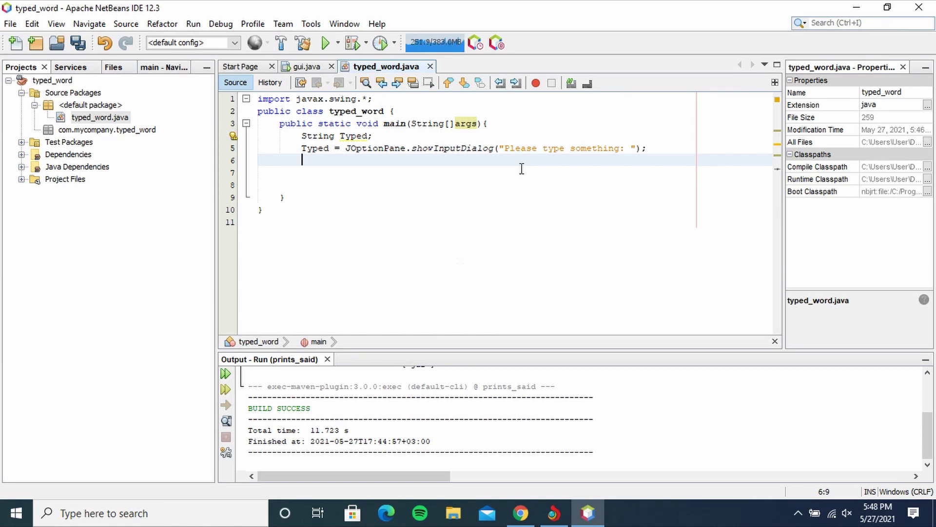
pyautogui.write('J')
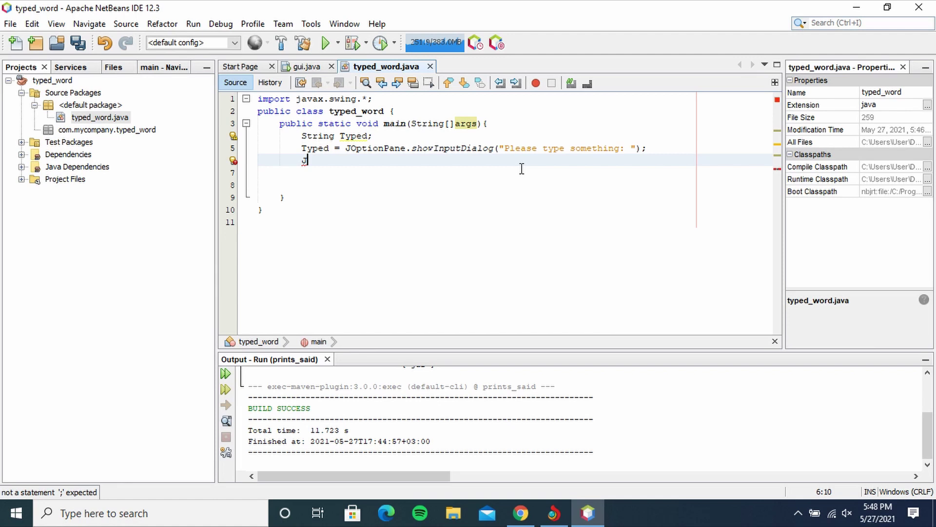
pyautogui.write('Option')
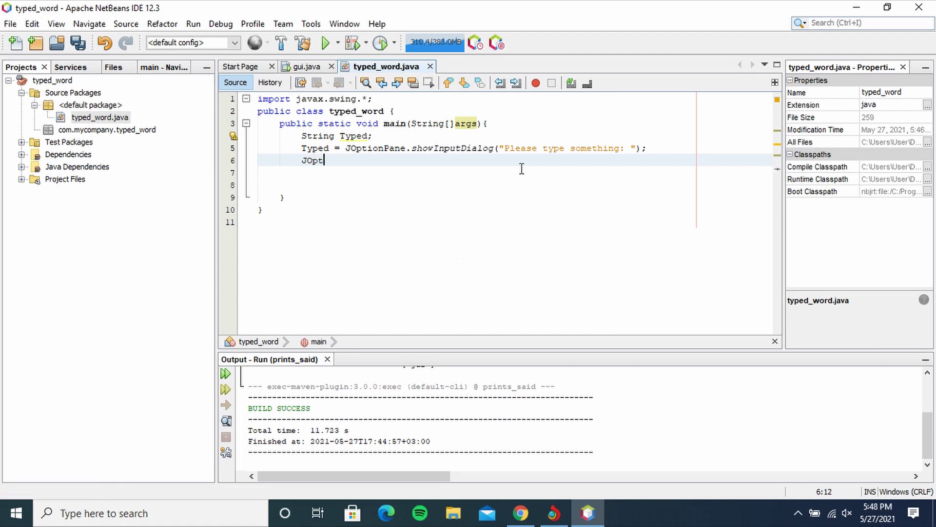
pyautogui.write('Pane')
pyautogui.write('.s')
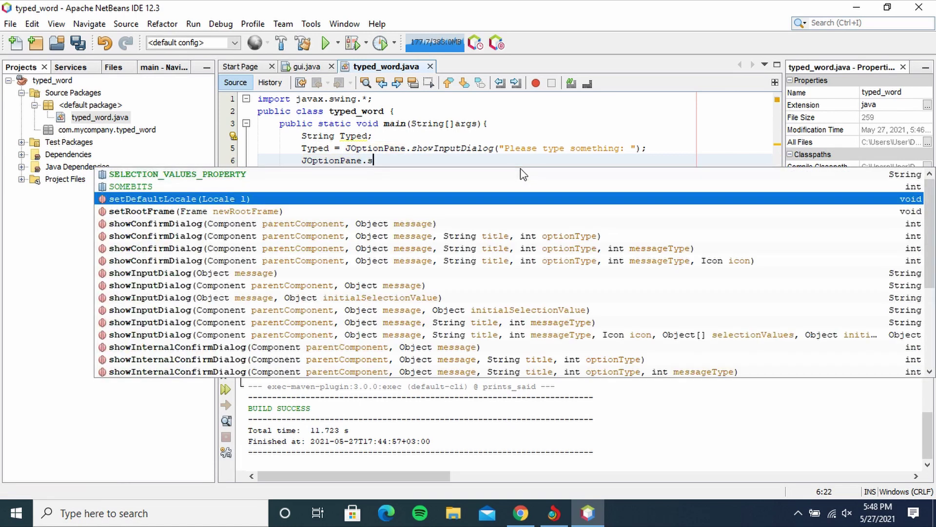
pyautogui.write('h')
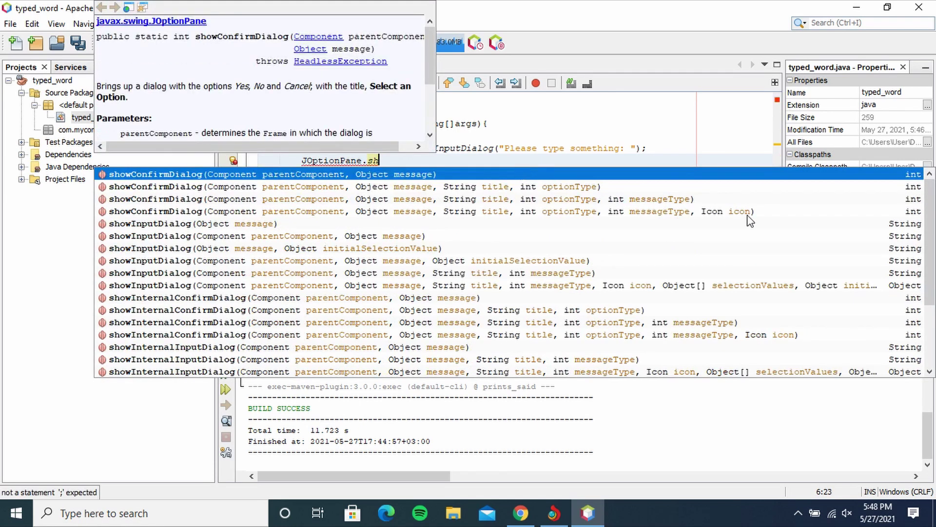
pyautogui.scroll(-3, 930, 350)
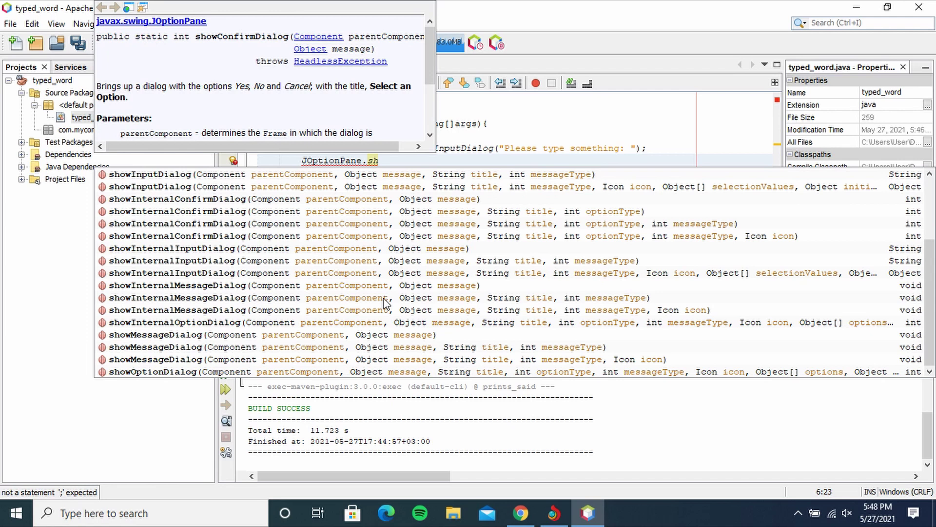
# Add JOptionPane.showMessageDialog(null, "You have typed: " + Typed) as main's second statement
pyautogui.doubleClick(233, 335)
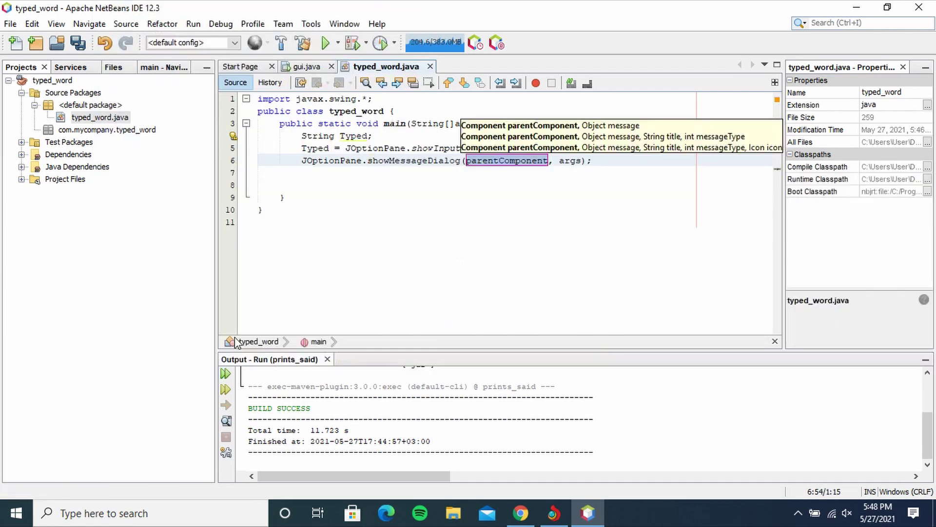
pyautogui.write('nu')
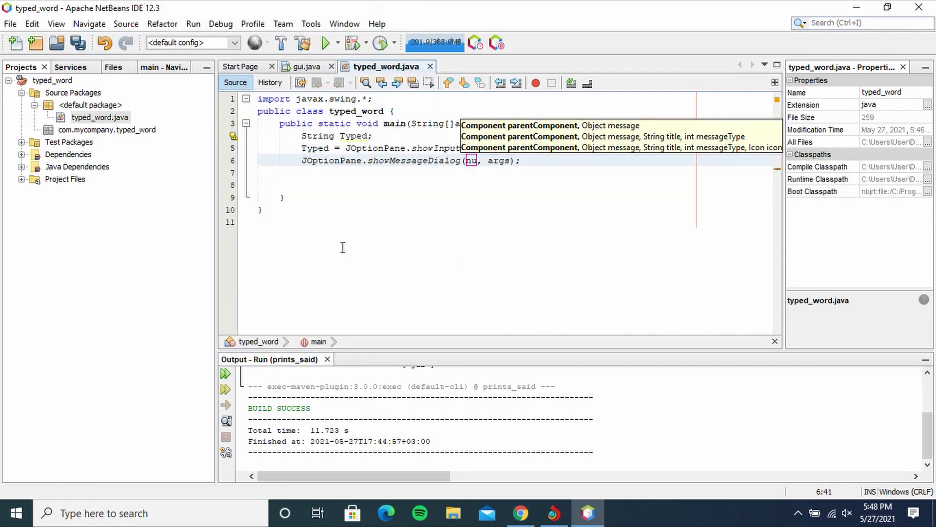
pyautogui.write('ll')
pyautogui.press('Right')
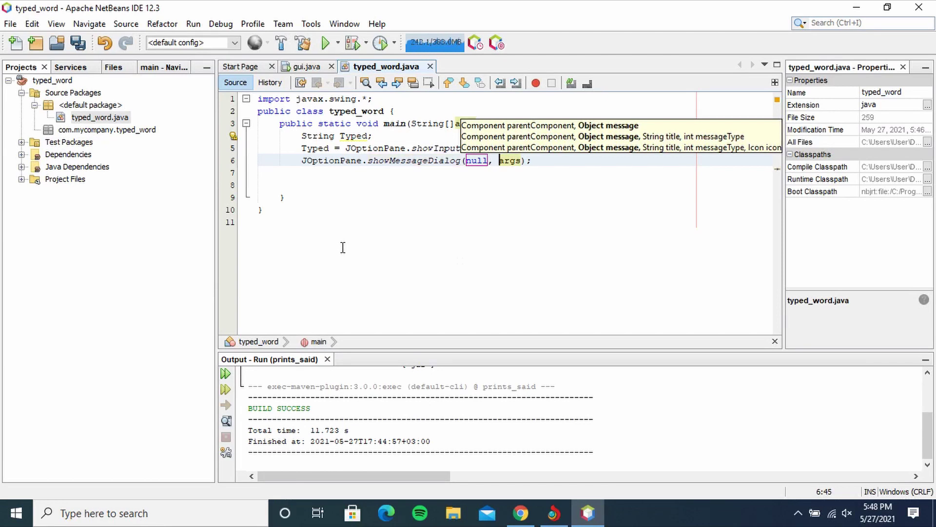
pyautogui.press('Tab')
pyautogui.press('BackSpace')
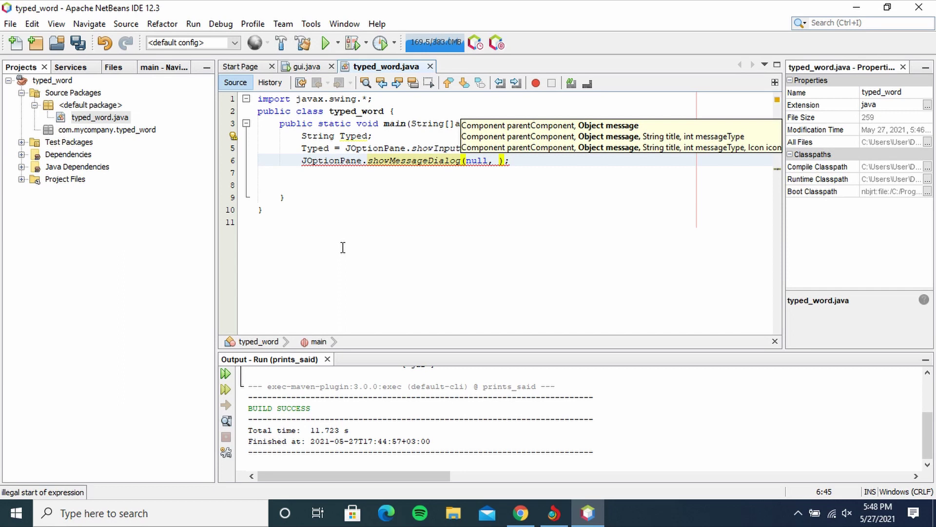
pyautogui.write('"')
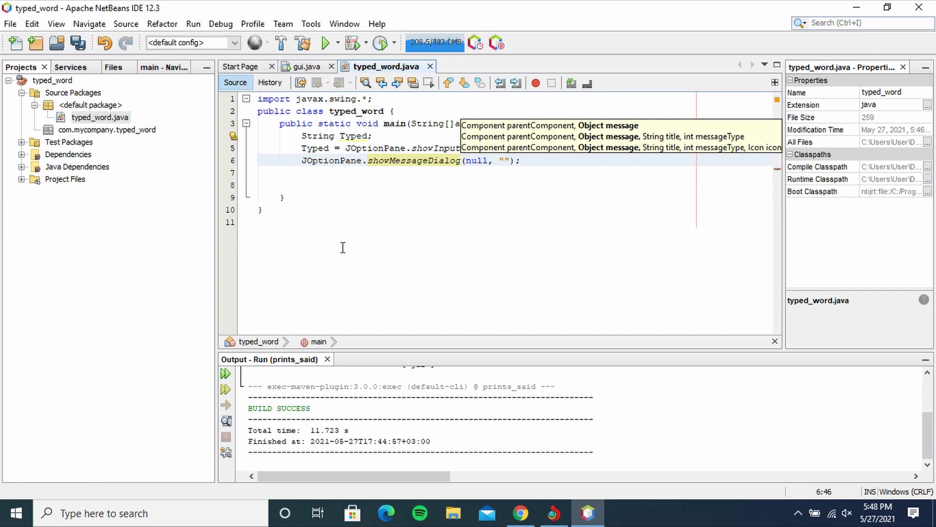
pyautogui.write('You ')
pyautogui.write('have ')
pyautogui.write('type')
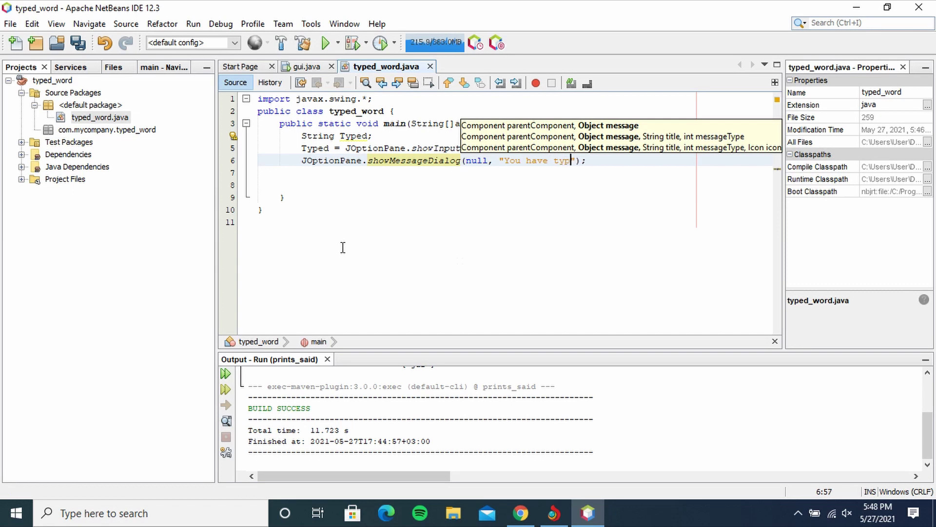
pyautogui.write('d:')
pyautogui.press('Right')
pyautogui.write('+')
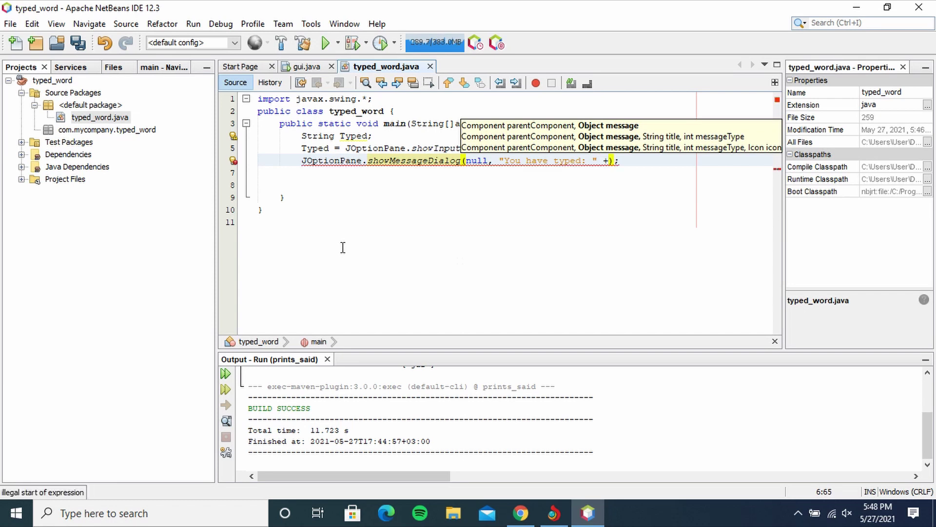
pyautogui.write('T')
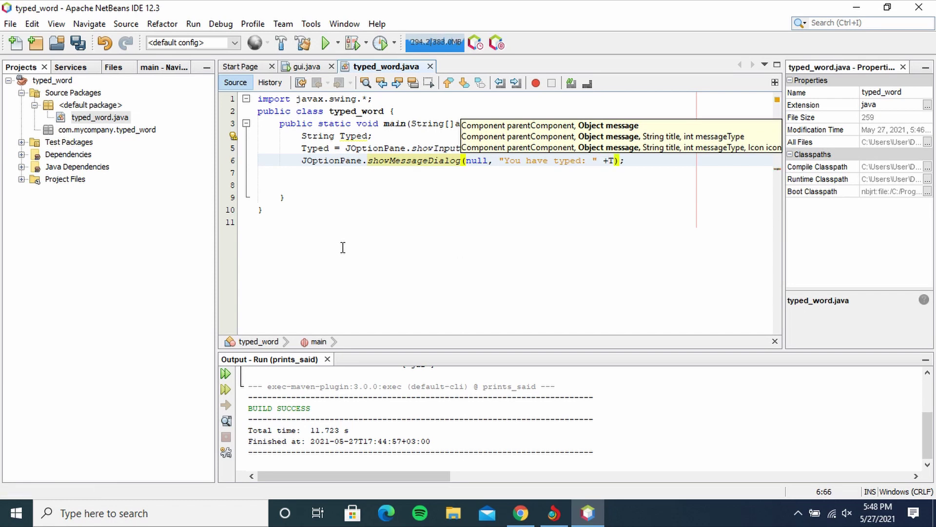
pyautogui.write('p')
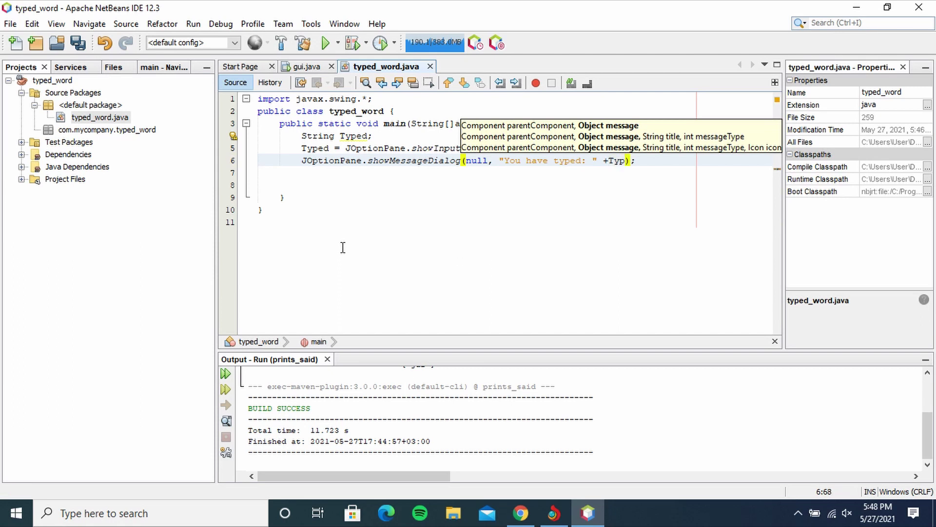
pyautogui.write('ed)')
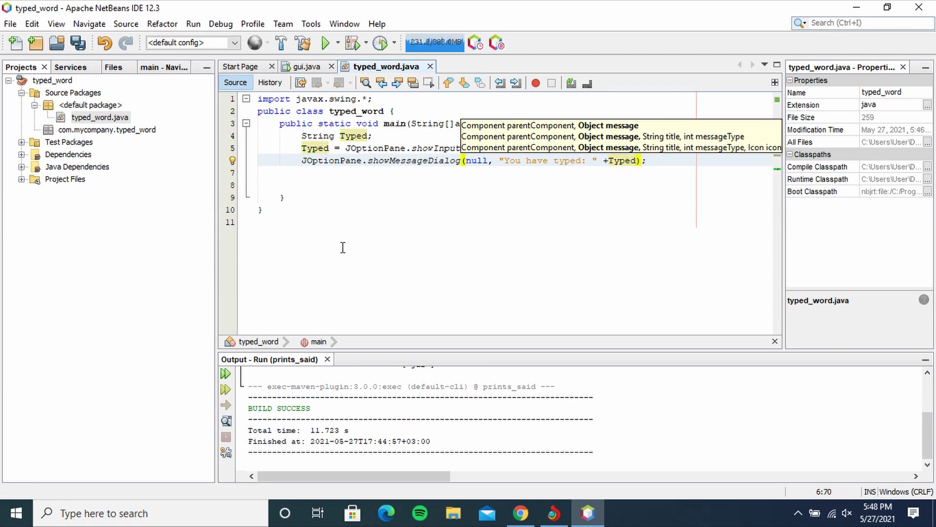
pyautogui.click(303, 176)
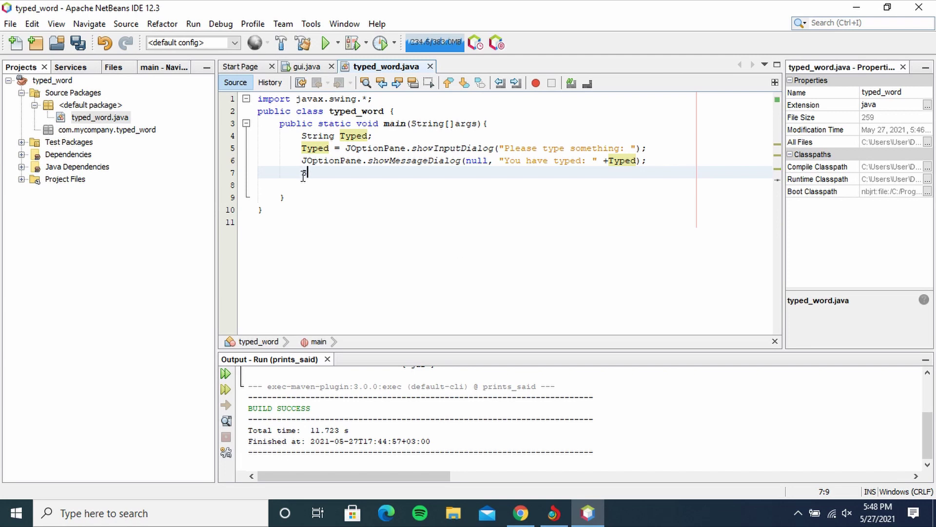
pyautogui.write('System')
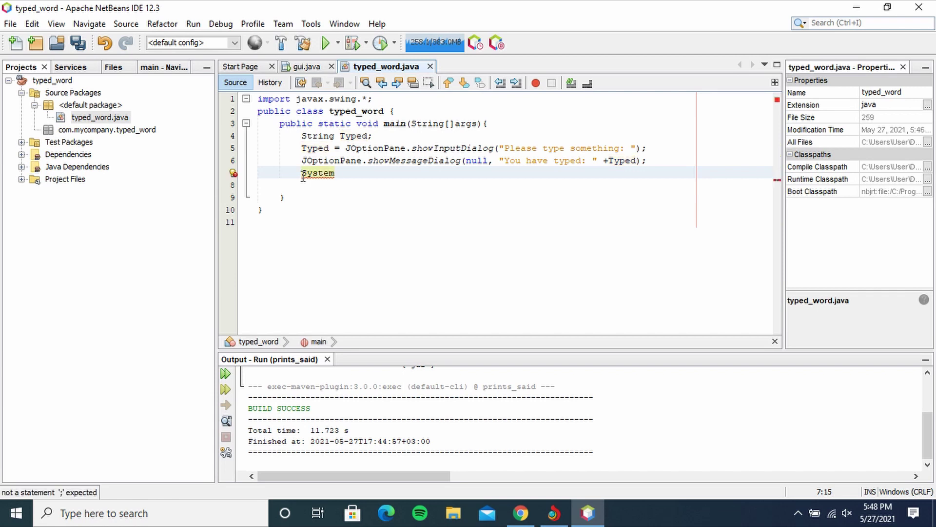
pyautogui.write('.e')
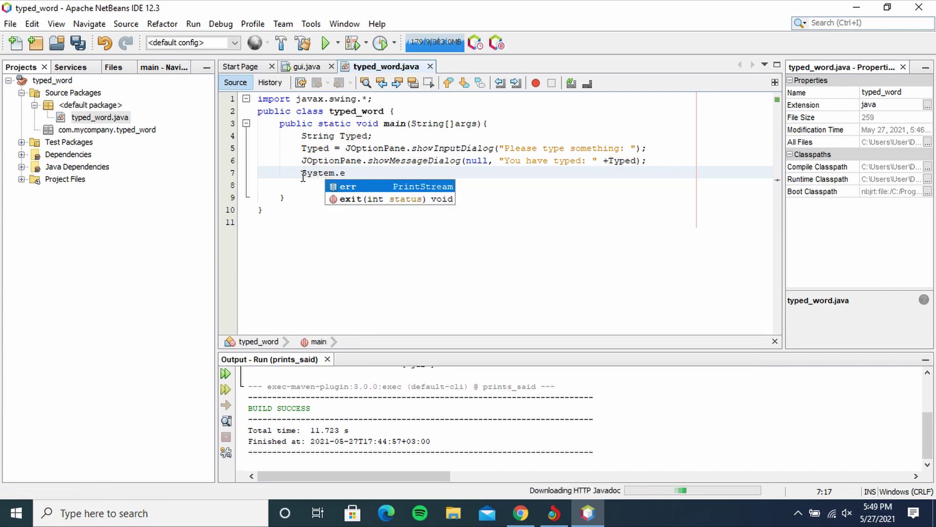
# Add System.exit(0); as the last statement of main
pyautogui.doubleClick(349, 200)
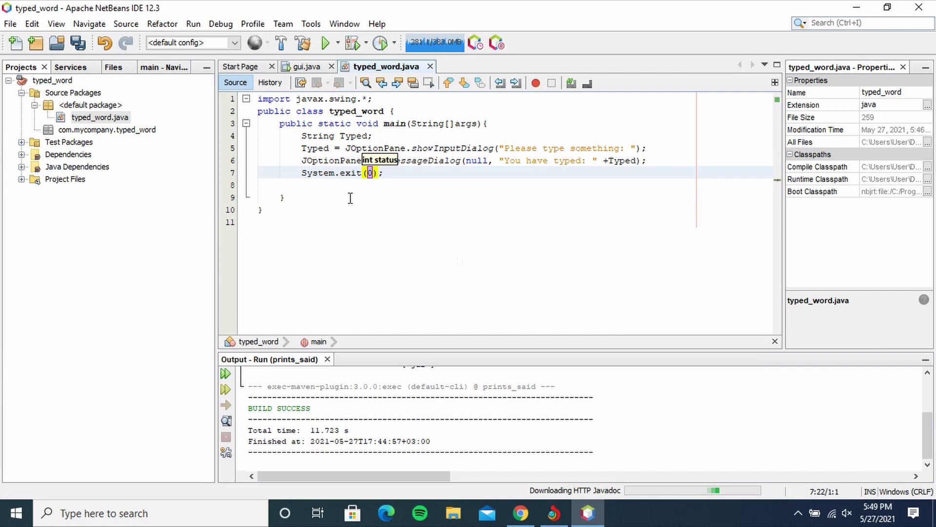
pyautogui.write('0')
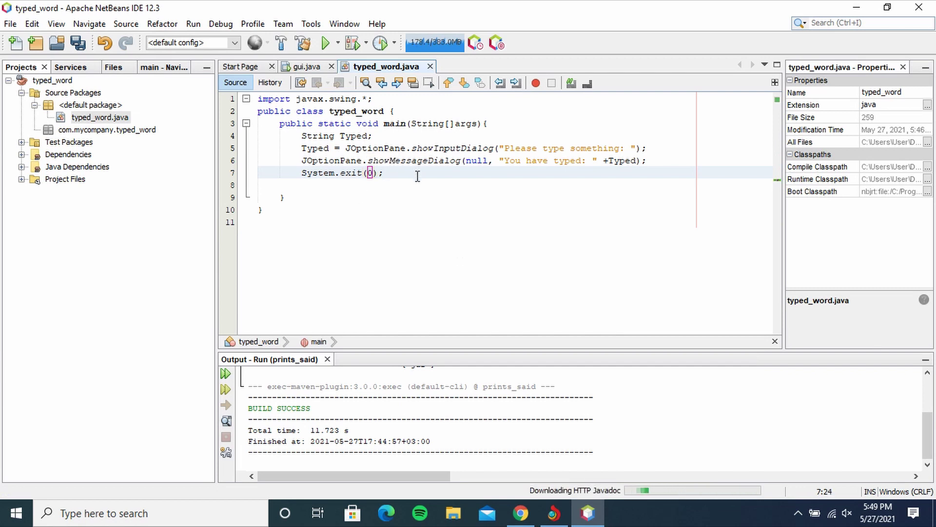
pyautogui.press('Down')
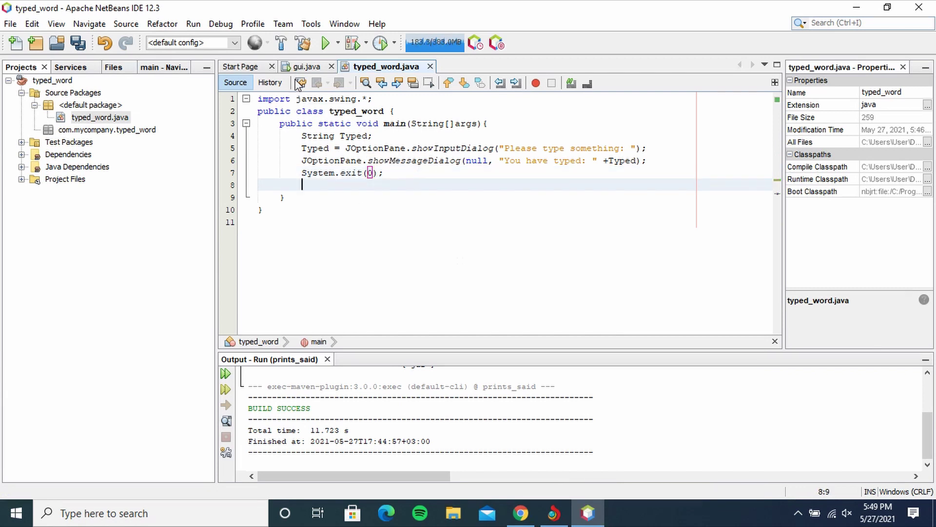
# Save all files, let the build succeed, and launch Run Project
pyautogui.click(279, 44)
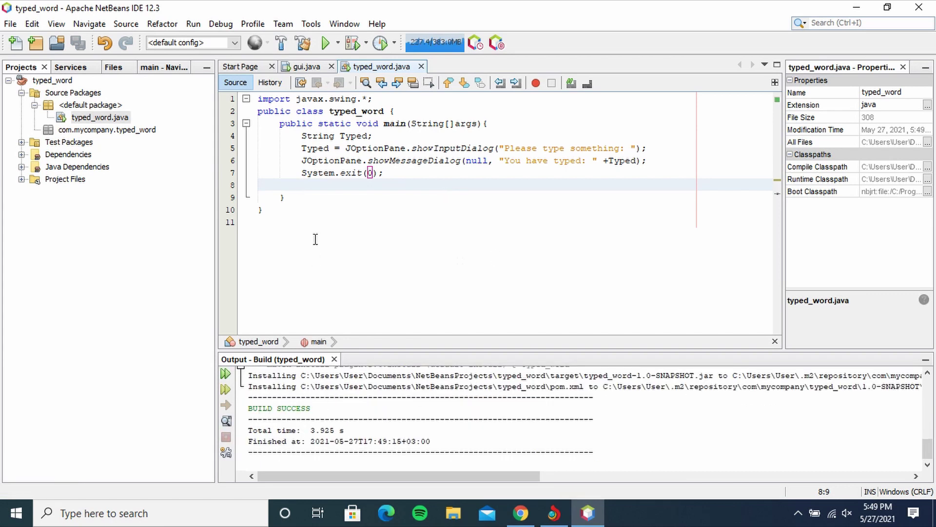
pyautogui.click(326, 43)
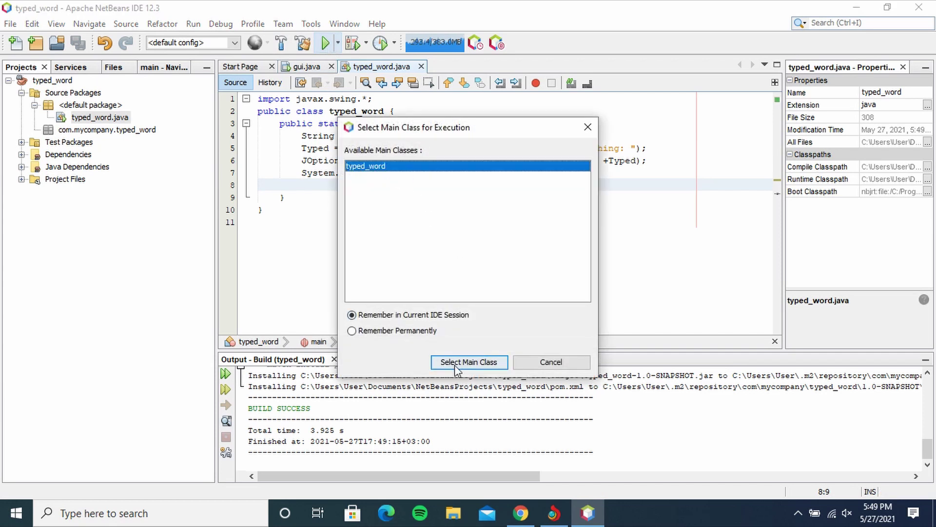
# Run typed_word as the main class, submit the phrase 'i love you', and dismiss the echo
pyautogui.click(456, 363)
pyautogui.write('i love you')
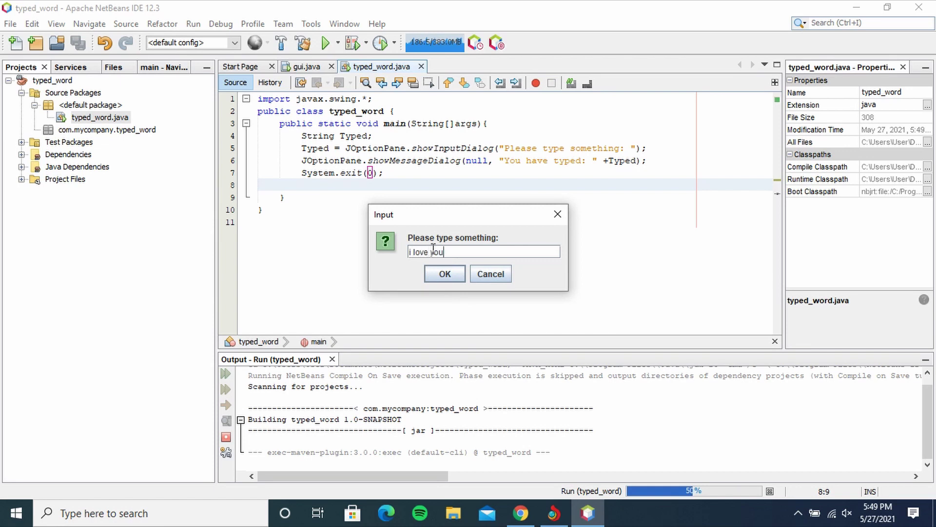
pyautogui.click(444, 277)
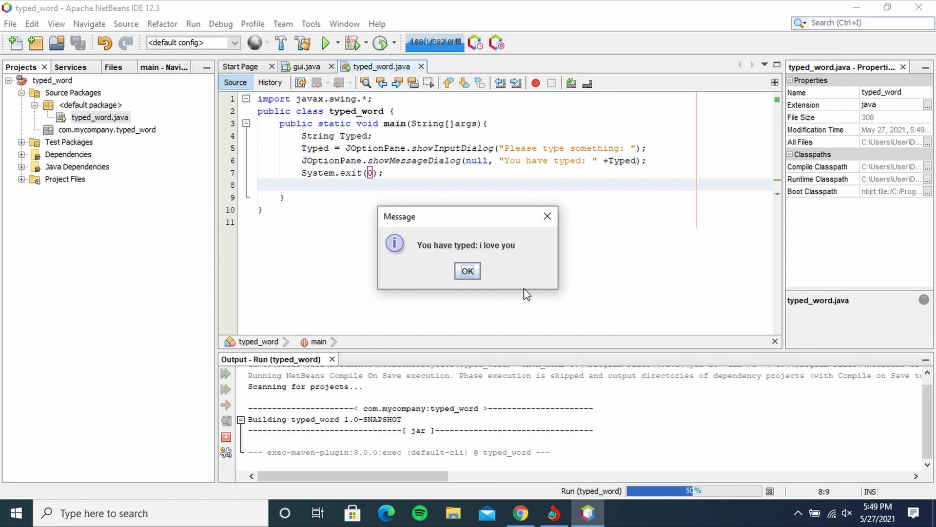
pyautogui.click(468, 271)
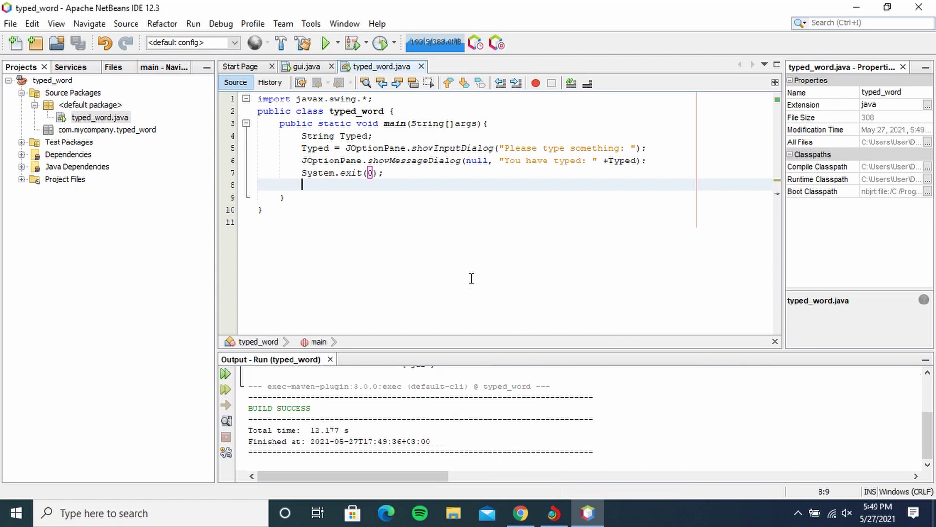